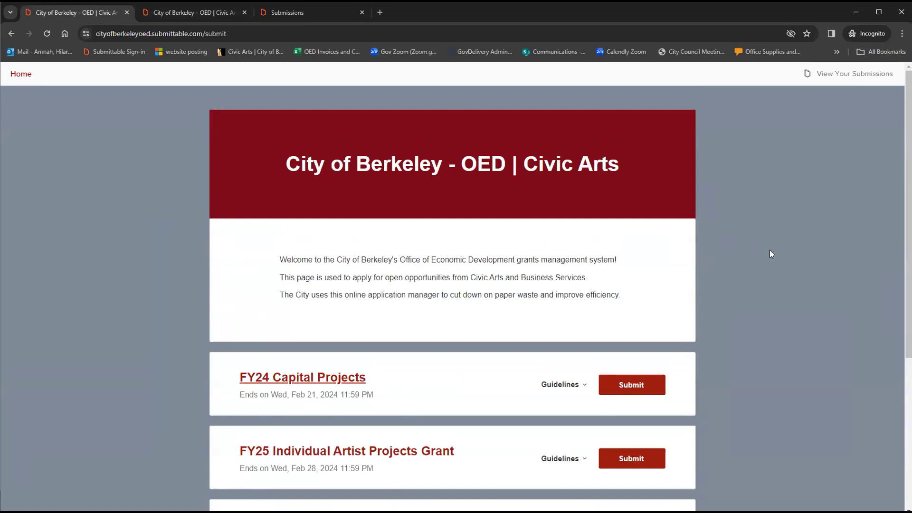
Show the FY24 Capital Projects guidelines and open the application form for that grant.
{"action": "scroll", "coordinate": [772, 254], "scroll_direction": "down", "scroll_amount": 1}
{"action": "scroll", "coordinate": [771, 254], "scroll_direction": "down", "scroll_amount": 1}
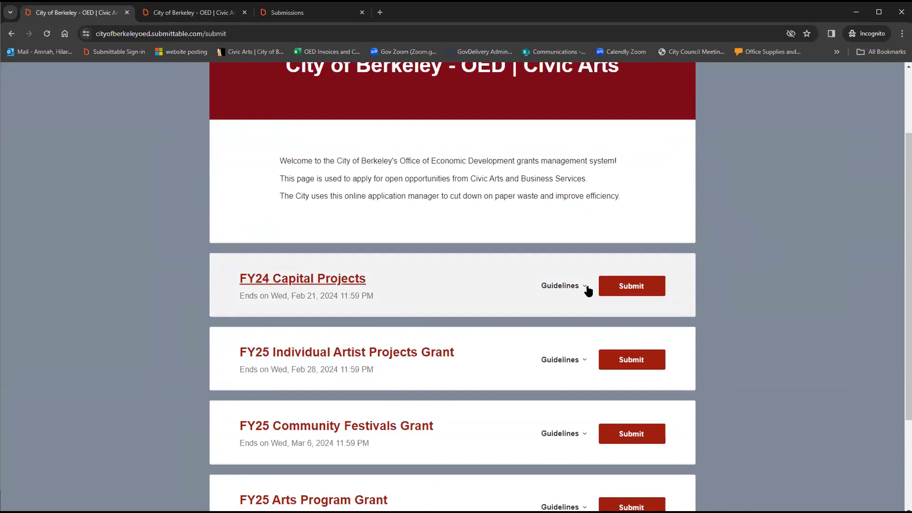
{"action": "left_click", "coordinate": [570, 287]}
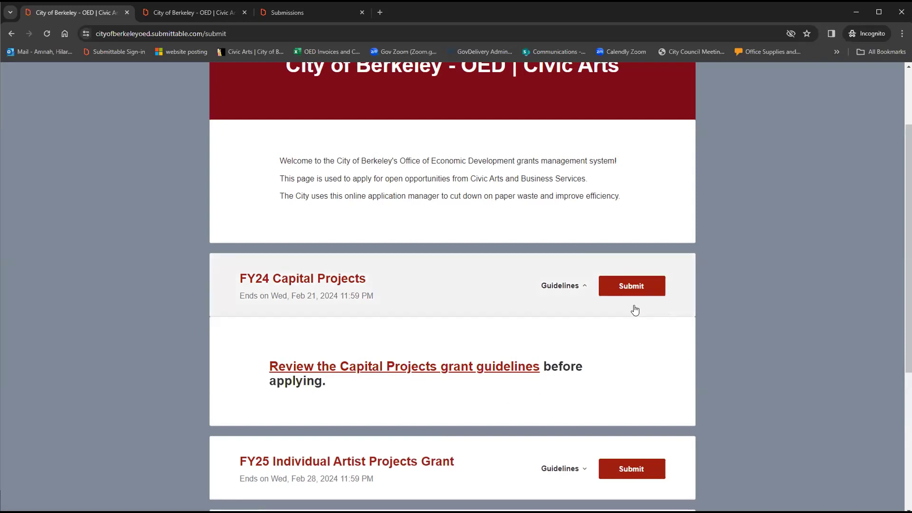
{"action": "left_click", "coordinate": [642, 286]}
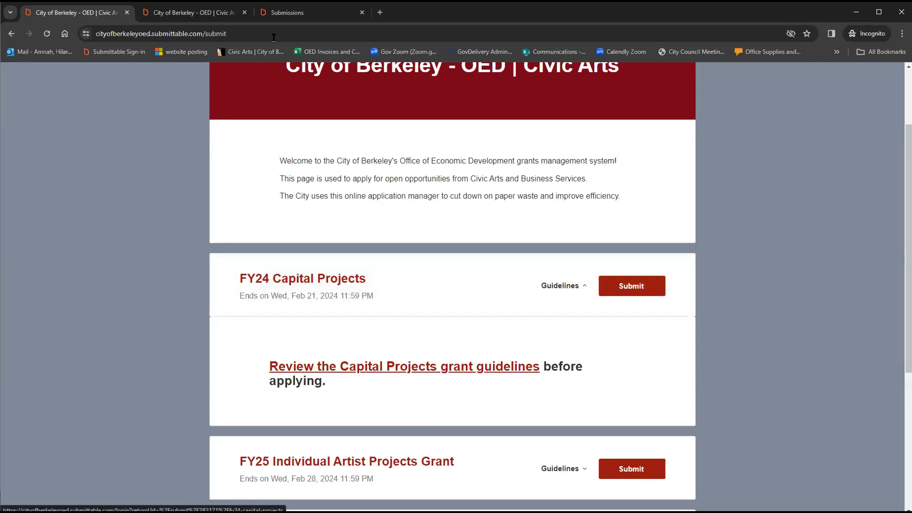
{"action": "left_click", "coordinate": [199, 14]}
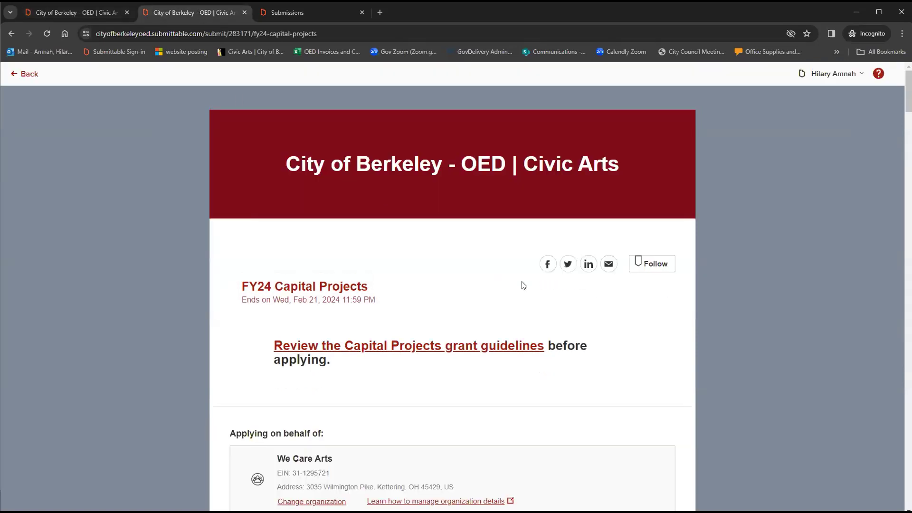
Review the applicant organization details and the form's Organization, Brief summary of project, EIN and Website fields.
{"action": "scroll", "coordinate": [523, 286], "scroll_direction": "down", "scroll_amount": 3}
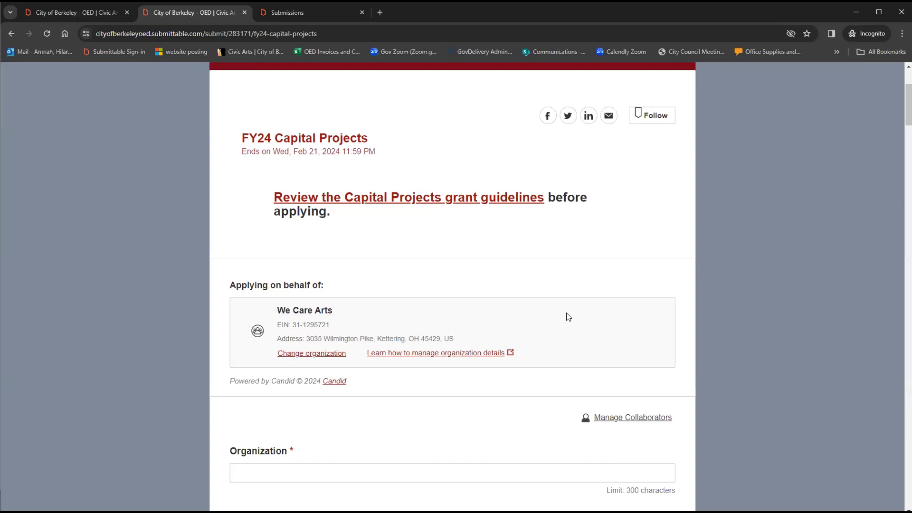
{"action": "scroll", "coordinate": [568, 317], "scroll_direction": "down", "scroll_amount": 1}
{"action": "scroll", "coordinate": [568, 317], "scroll_direction": "down", "scroll_amount": 2}
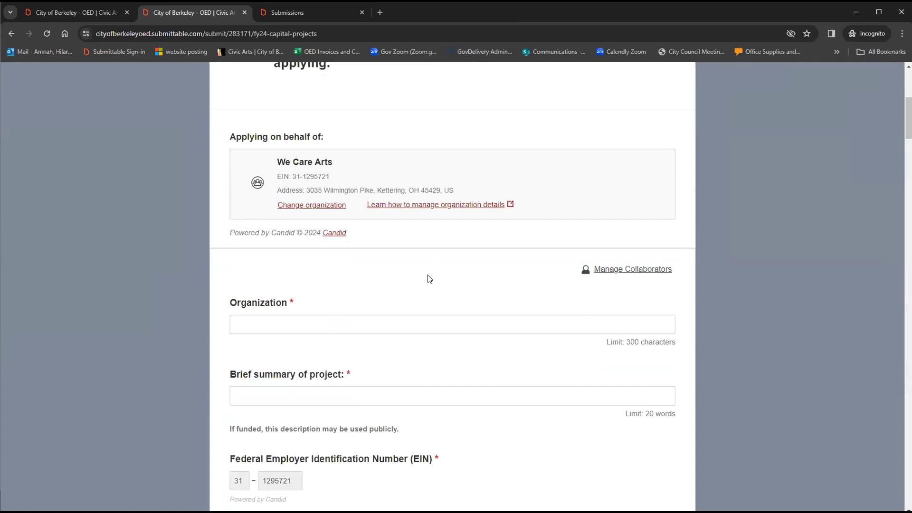
{"action": "scroll", "coordinate": [413, 275], "scroll_direction": "down", "scroll_amount": 1}
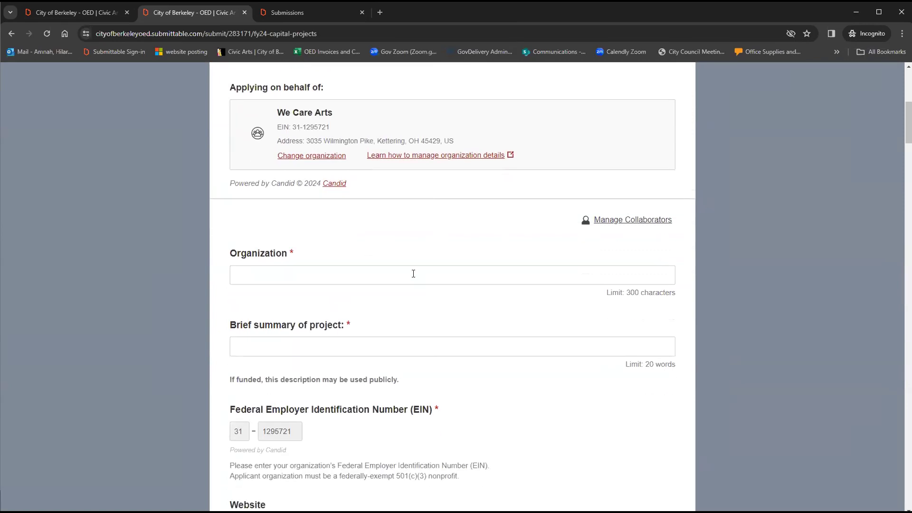
{"action": "left_click", "coordinate": [414, 274]}
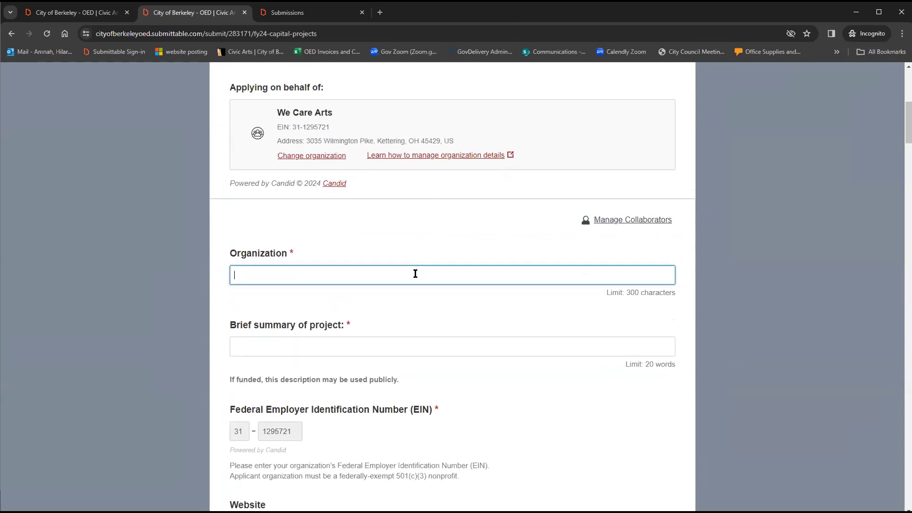
{"action": "left_click", "coordinate": [424, 246]}
{"action": "scroll", "coordinate": [423, 248], "scroll_direction": "down", "scroll_amount": 1}
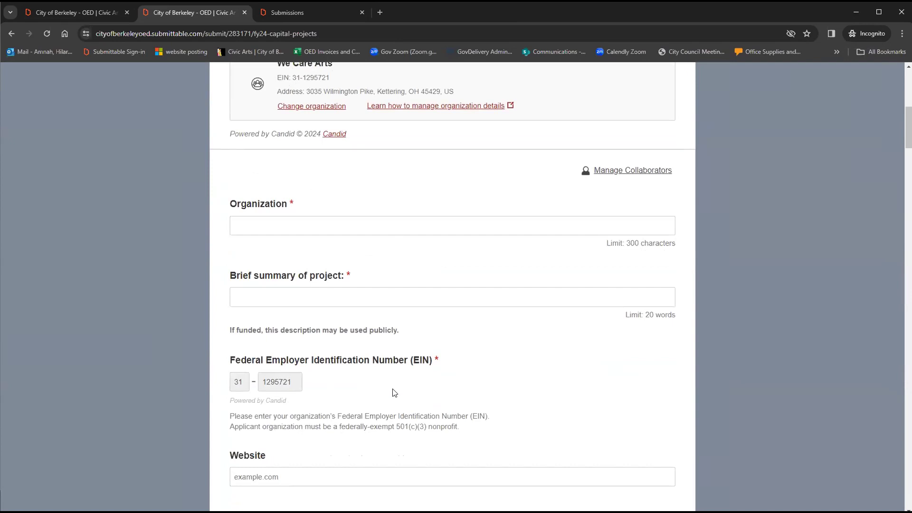
{"action": "scroll", "coordinate": [394, 392], "scroll_direction": "down", "scroll_amount": 2}
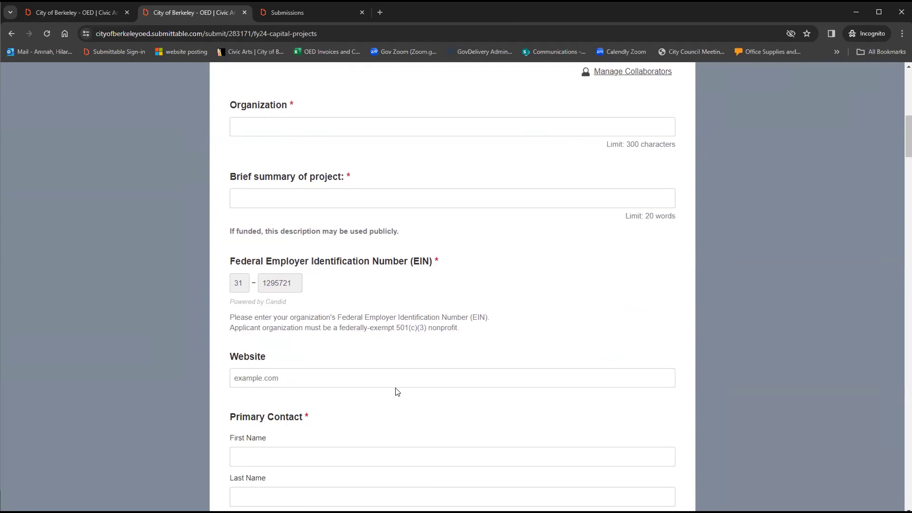
{"action": "scroll", "coordinate": [408, 390], "scroll_direction": "down", "scroll_amount": 2}
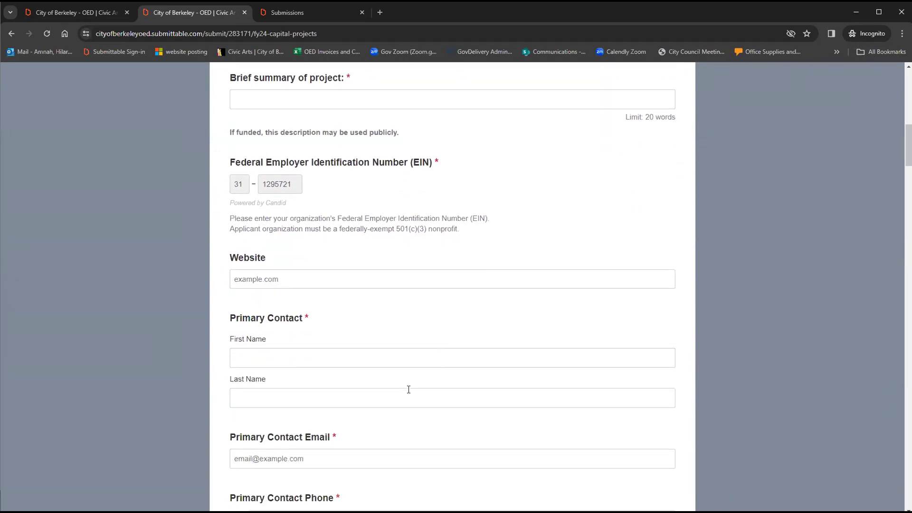
{"action": "scroll", "coordinate": [409, 389], "scroll_direction": "down", "scroll_amount": 1}
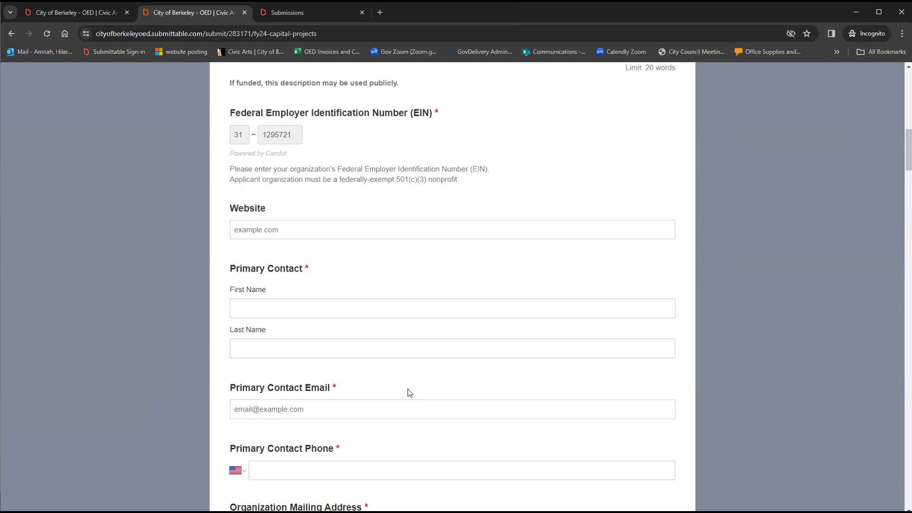
{"action": "scroll", "coordinate": [409, 393], "scroll_direction": "down", "scroll_amount": 1}
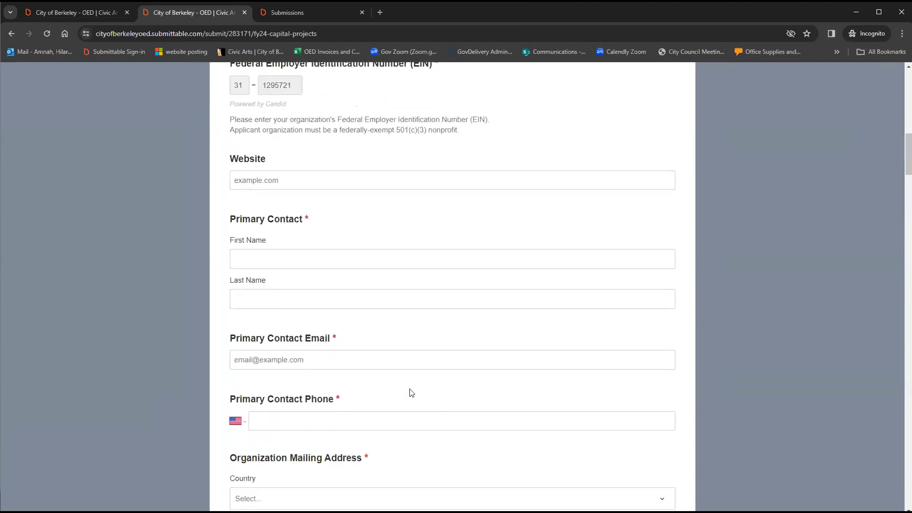
{"action": "scroll", "coordinate": [409, 393], "scroll_direction": "up", "scroll_amount": 1}
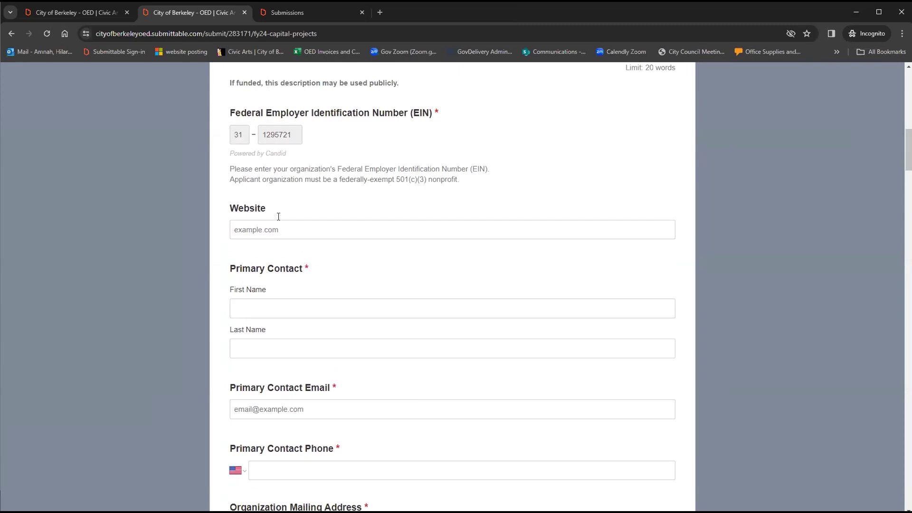
{"action": "scroll", "coordinate": [479, 268], "scroll_direction": "up", "scroll_amount": 2}
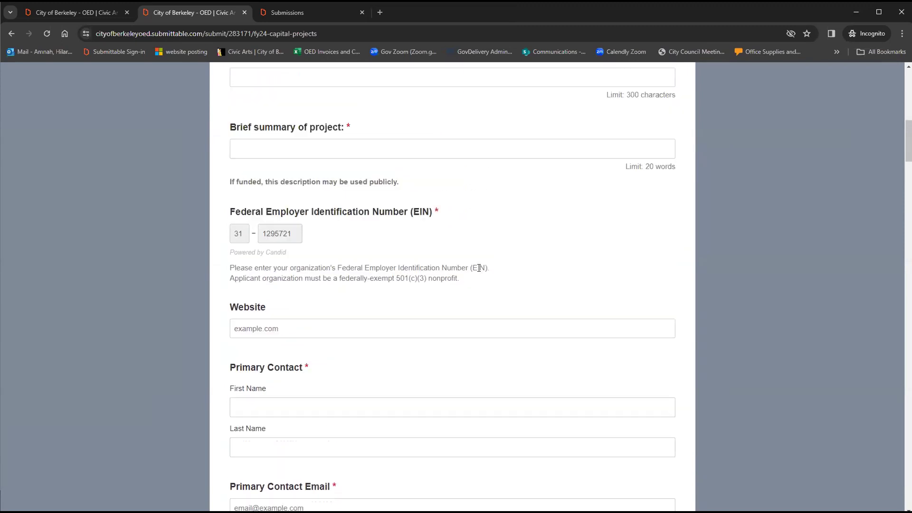
{"action": "scroll", "coordinate": [479, 268], "scroll_direction": "up", "scroll_amount": 1}
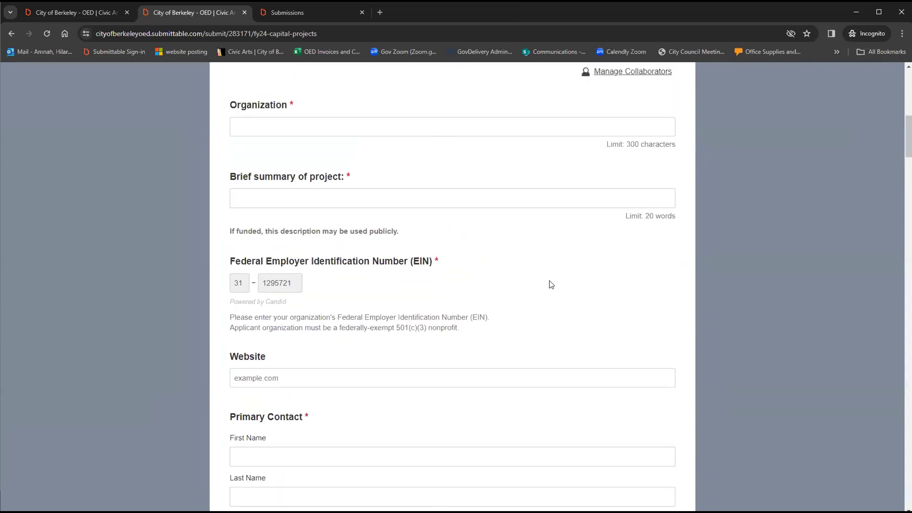
Review the contact, mailing address, Council District, Business License, Form 990 upload, grant request and City funding fields.
{"action": "scroll", "coordinate": [552, 284], "scroll_direction": "down", "scroll_amount": 2}
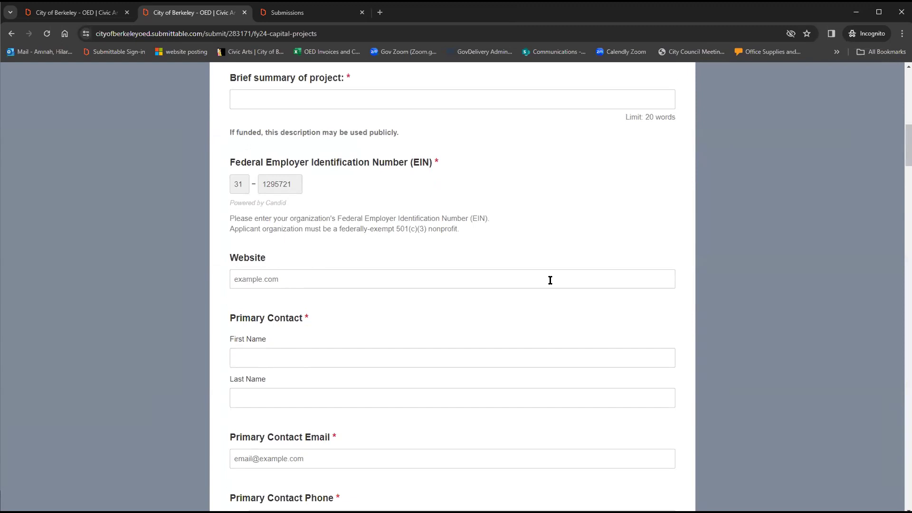
{"action": "scroll", "coordinate": [555, 287], "scroll_direction": "down", "scroll_amount": 1}
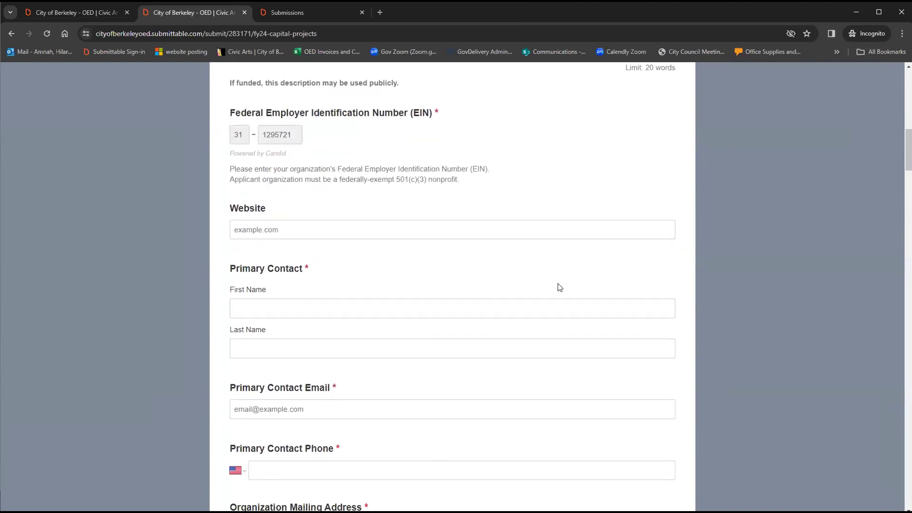
{"action": "scroll", "coordinate": [558, 285], "scroll_direction": "down", "scroll_amount": 1}
{"action": "scroll", "coordinate": [559, 281], "scroll_direction": "down", "scroll_amount": 3}
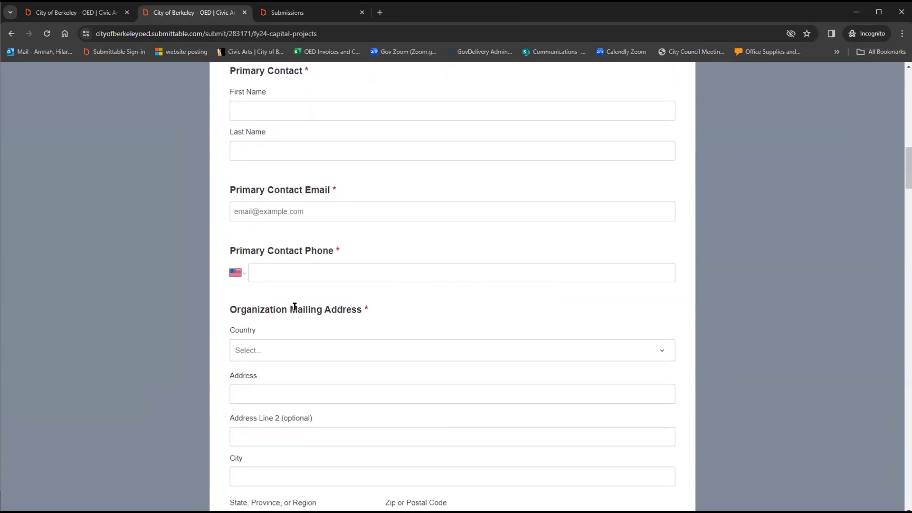
{"action": "scroll", "coordinate": [480, 342], "scroll_direction": "down", "scroll_amount": 5}
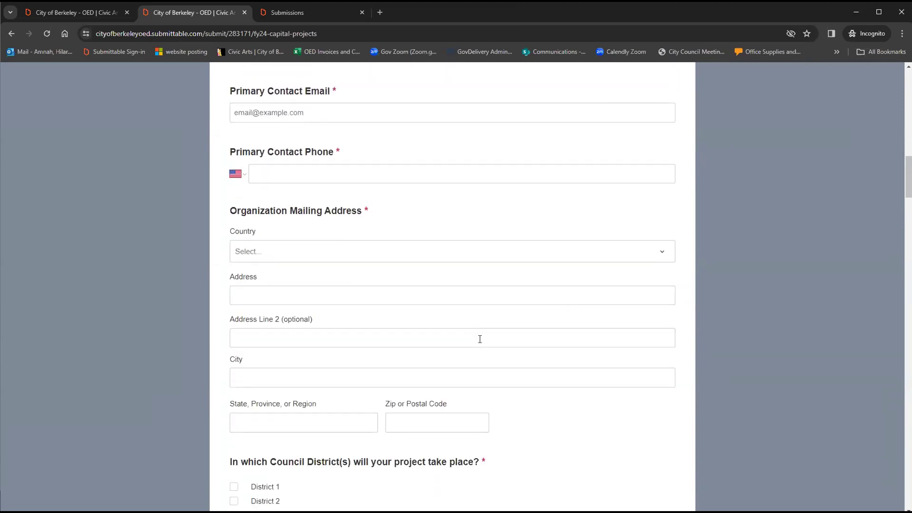
{"action": "scroll", "coordinate": [481, 342], "scroll_direction": "down", "scroll_amount": 4}
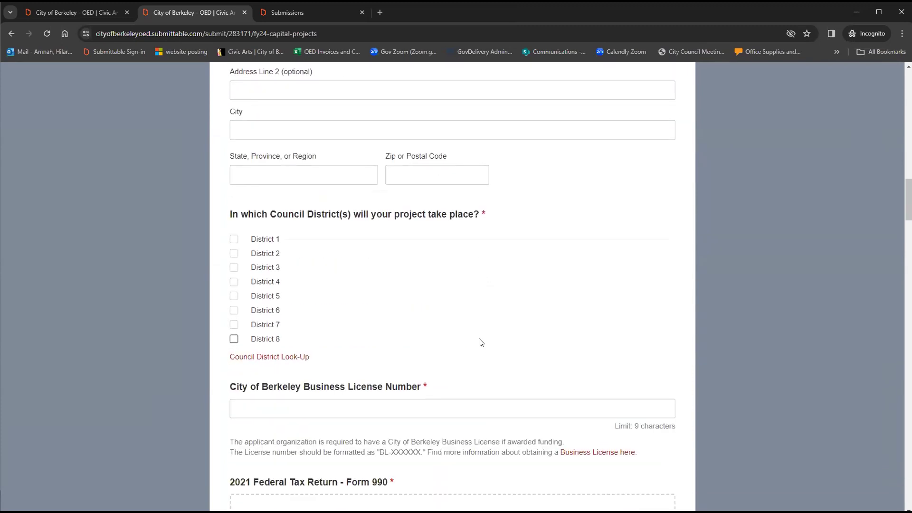
{"action": "scroll", "coordinate": [481, 342], "scroll_direction": "down", "scroll_amount": 3}
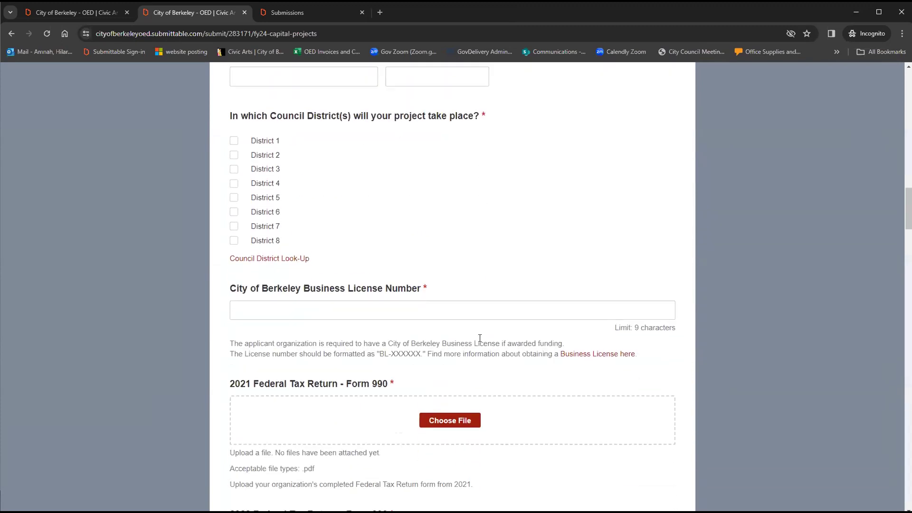
{"action": "scroll", "coordinate": [480, 342], "scroll_direction": "down", "scroll_amount": 1}
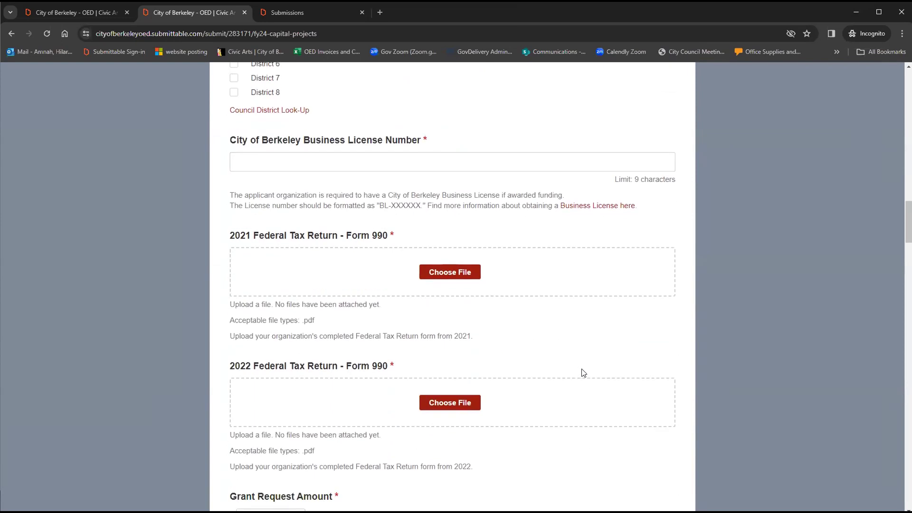
{"action": "scroll", "coordinate": [681, 367], "scroll_direction": "down", "scroll_amount": 1}
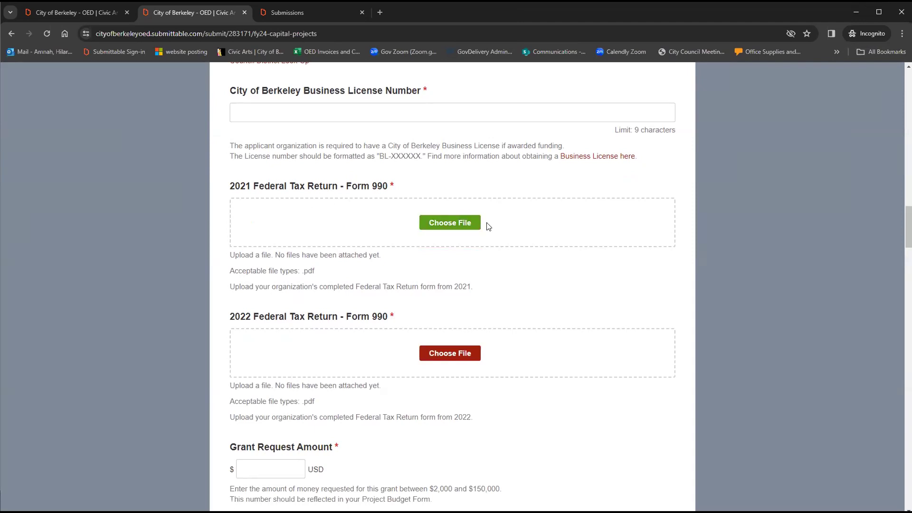
{"action": "scroll", "coordinate": [547, 339], "scroll_direction": "down", "scroll_amount": 2}
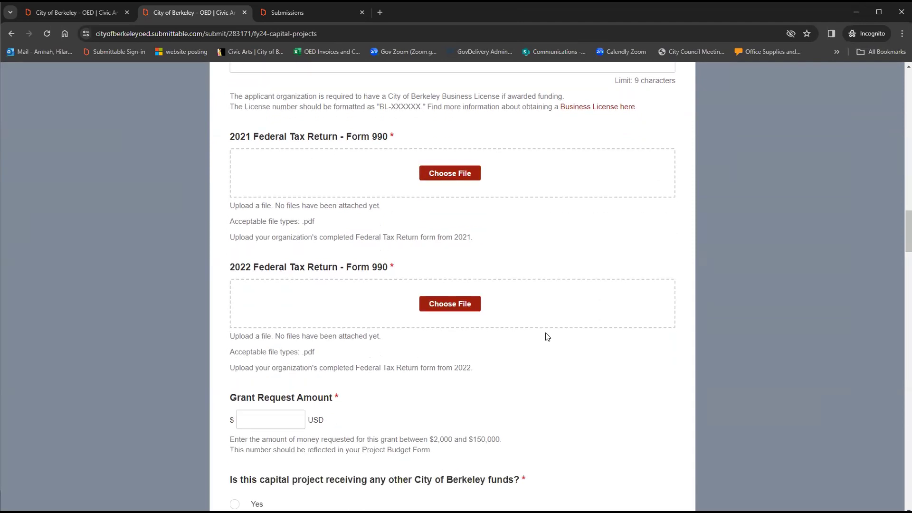
{"action": "scroll", "coordinate": [548, 336], "scroll_direction": "down", "scroll_amount": 2}
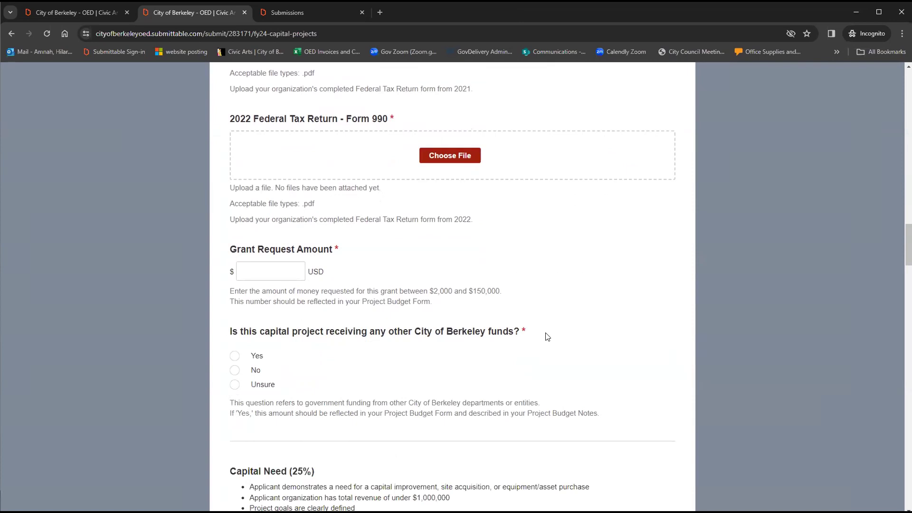
{"action": "scroll", "coordinate": [548, 336], "scroll_direction": "down", "scroll_amount": 1}
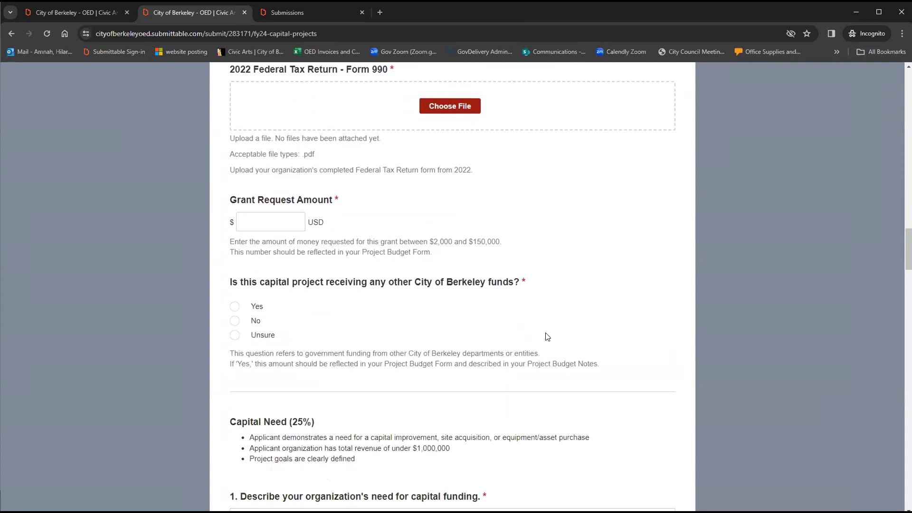
{"action": "scroll", "coordinate": [547, 336], "scroll_direction": "down", "scroll_amount": 2}
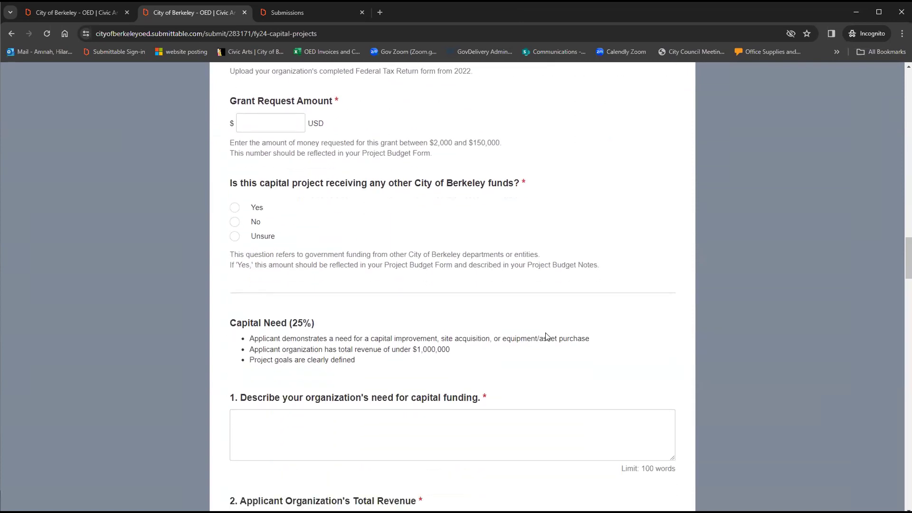
Enter "test hi" as the answer to question 1, describing the organization's need for capital funding.
{"action": "scroll", "coordinate": [546, 336], "scroll_direction": "down", "scroll_amount": 2}
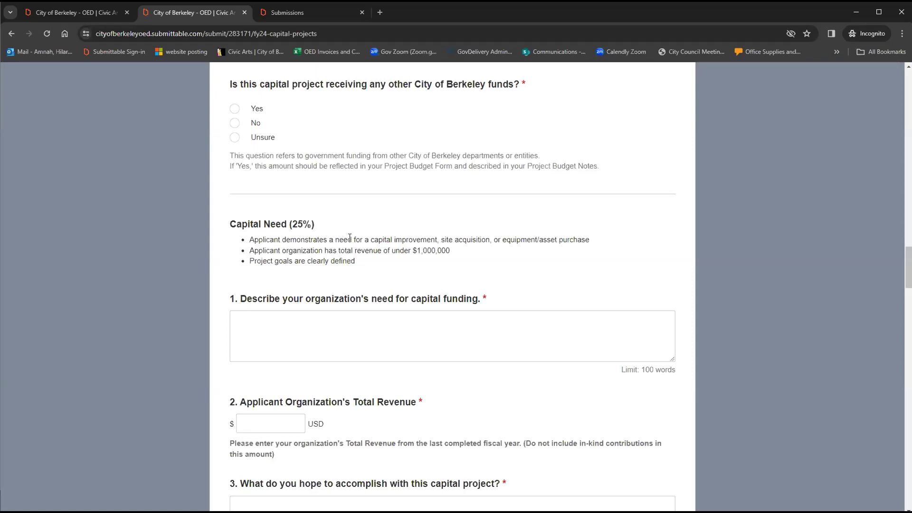
{"action": "scroll", "coordinate": [350, 237], "scroll_direction": "down", "scroll_amount": 1}
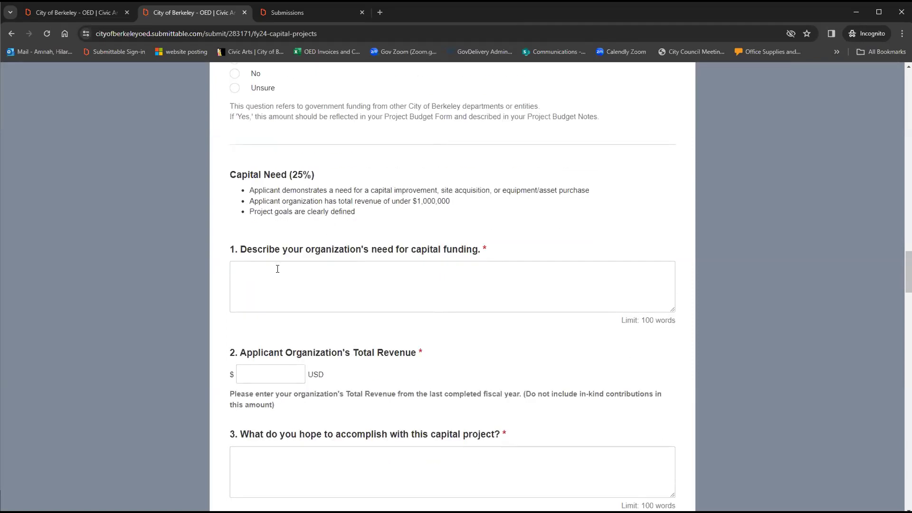
{"action": "scroll", "coordinate": [278, 269], "scroll_direction": "down", "scroll_amount": 1}
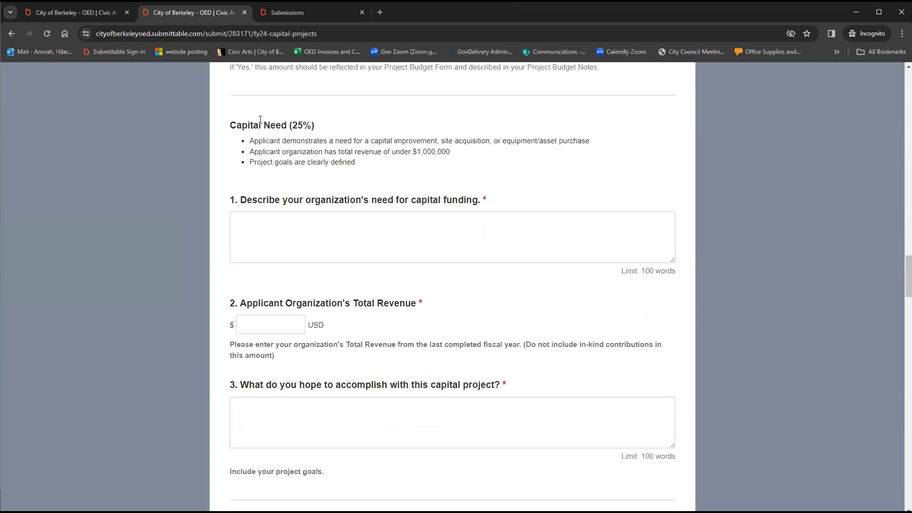
{"action": "left_click", "coordinate": [490, 236]}
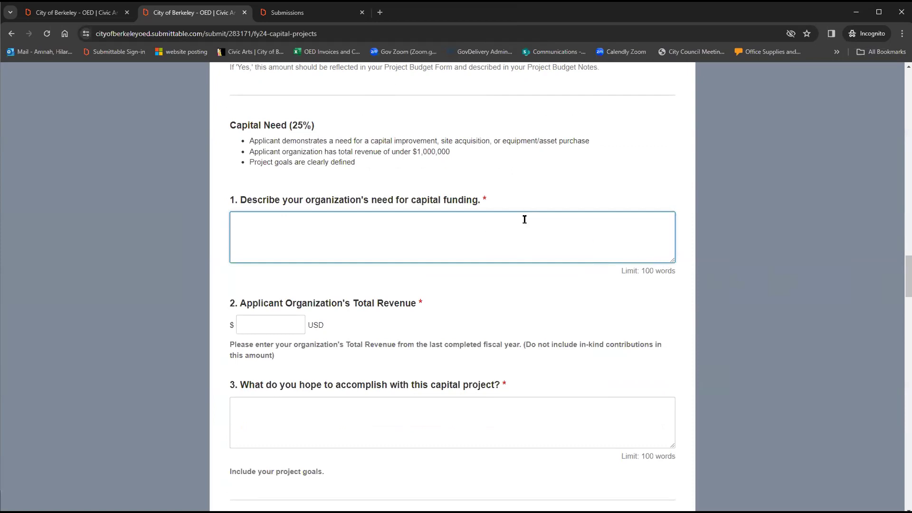
{"action": "type", "text": "test hi"}
Review question 2 on the applicant organization's total revenue and question 3 on what the capital project should accomplish, including their guidance notes.
{"action": "scroll", "coordinate": [317, 316], "scroll_direction": "down", "scroll_amount": 2}
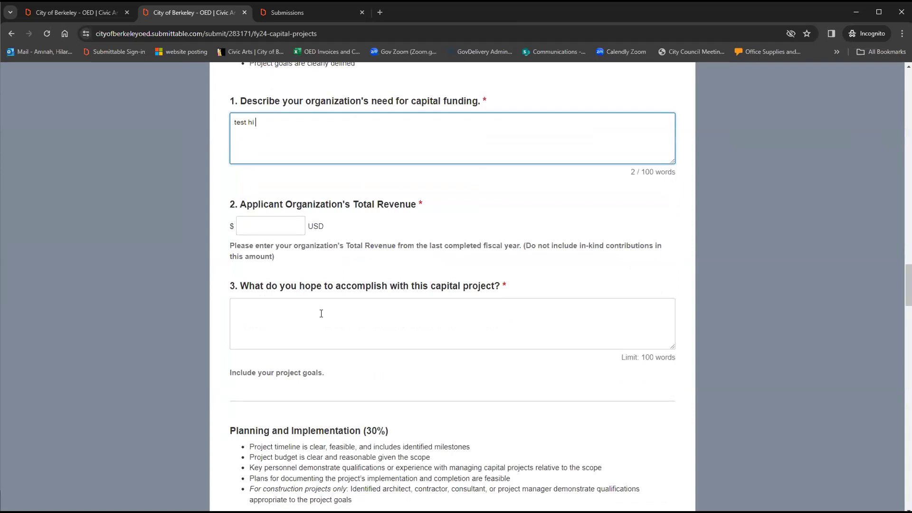
{"action": "scroll", "coordinate": [321, 314], "scroll_direction": "down", "scroll_amount": 1}
{"action": "scroll", "coordinate": [322, 312], "scroll_direction": "down", "scroll_amount": 1}
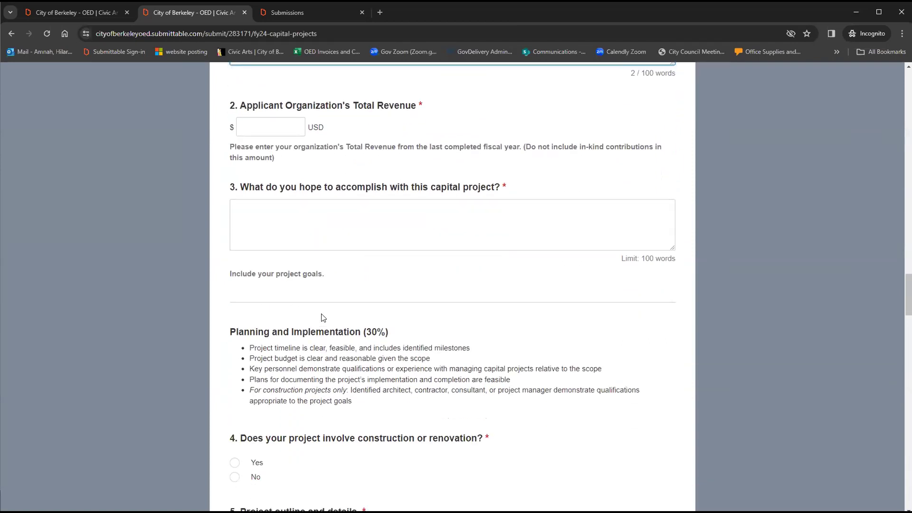
{"action": "scroll", "coordinate": [323, 311], "scroll_direction": "up", "scroll_amount": 1}
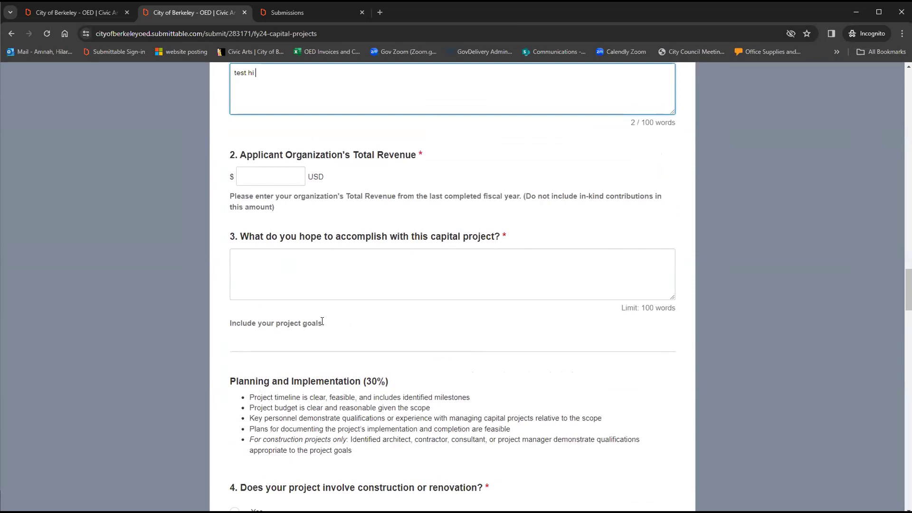
{"action": "left_click_drag", "start_coordinate": [323, 322], "coordinate": [226, 325]}
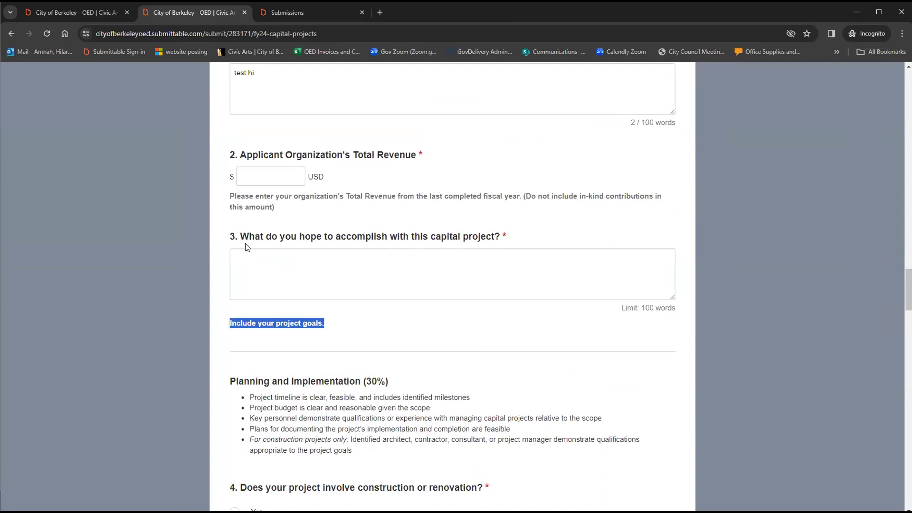
{"action": "left_click", "coordinate": [251, 277]}
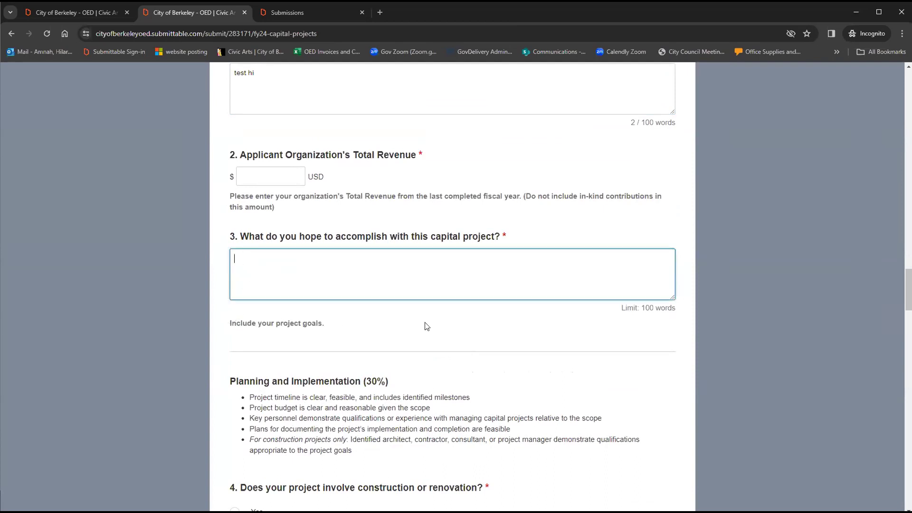
{"action": "scroll", "coordinate": [408, 326], "scroll_direction": "down", "scroll_amount": 2}
{"action": "scroll", "coordinate": [304, 136], "scroll_direction": "up", "scroll_amount": 2}
{"action": "left_click_drag", "start_coordinate": [279, 209], "coordinate": [229, 195]}
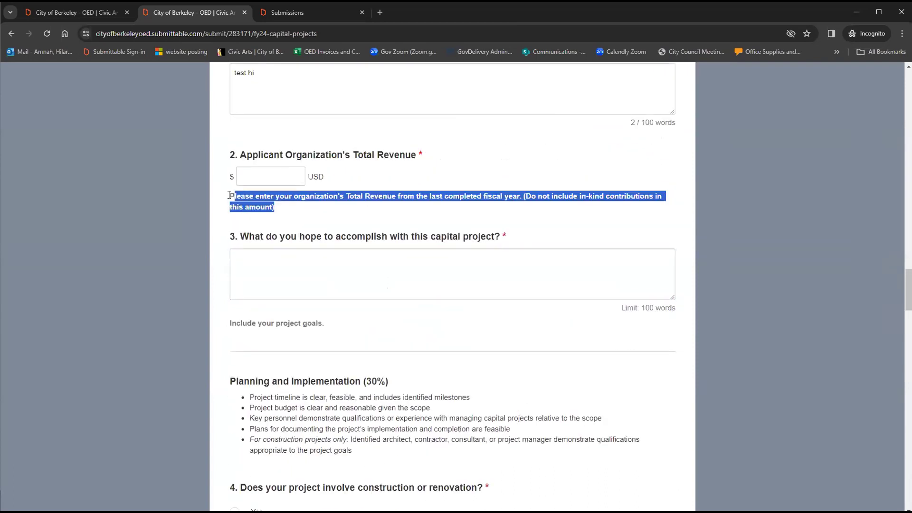
{"action": "left_click", "coordinate": [259, 177]}
Review the Planning and Implementation criteria, question 4 on construction or renovation, and question 5 on project outline and details.
{"action": "scroll", "coordinate": [483, 271], "scroll_direction": "down", "scroll_amount": 3}
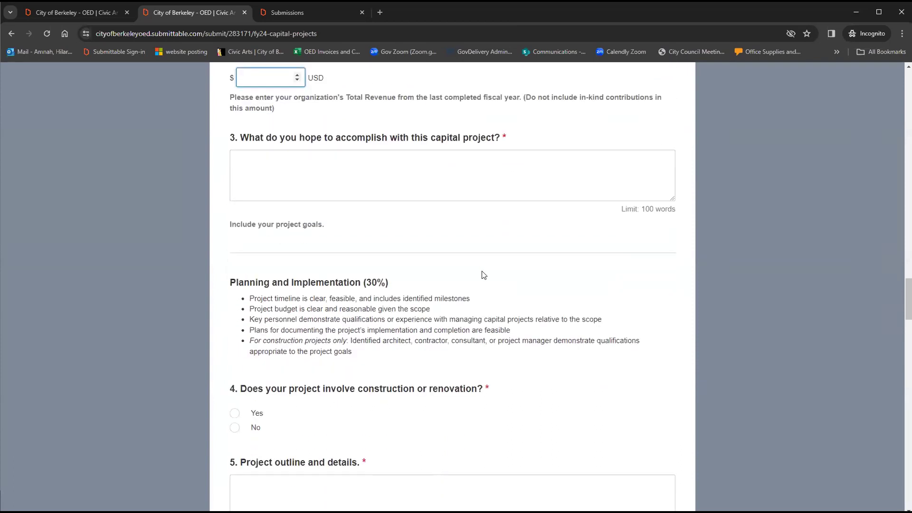
{"action": "scroll", "coordinate": [483, 271], "scroll_direction": "down", "scroll_amount": 1}
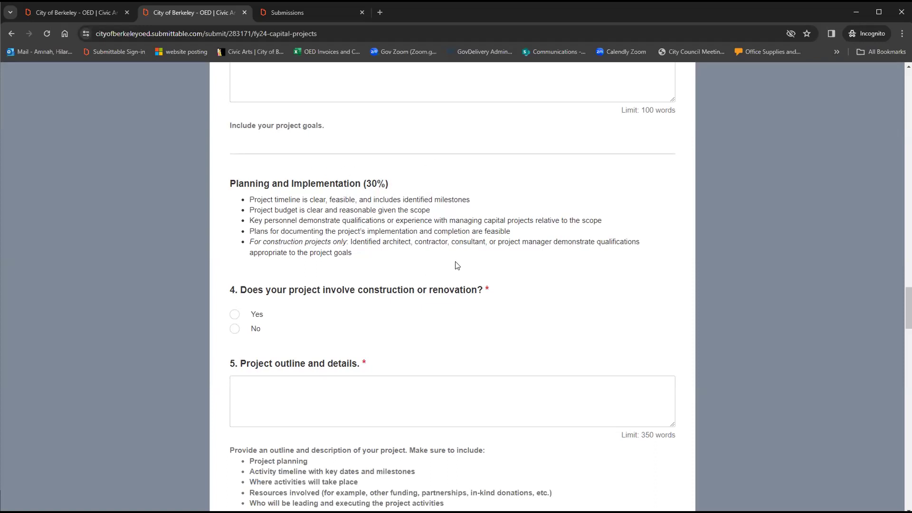
{"action": "scroll", "coordinate": [458, 265], "scroll_direction": "down", "scroll_amount": 2}
{"action": "scroll", "coordinate": [326, 274], "scroll_direction": "down", "scroll_amount": 1}
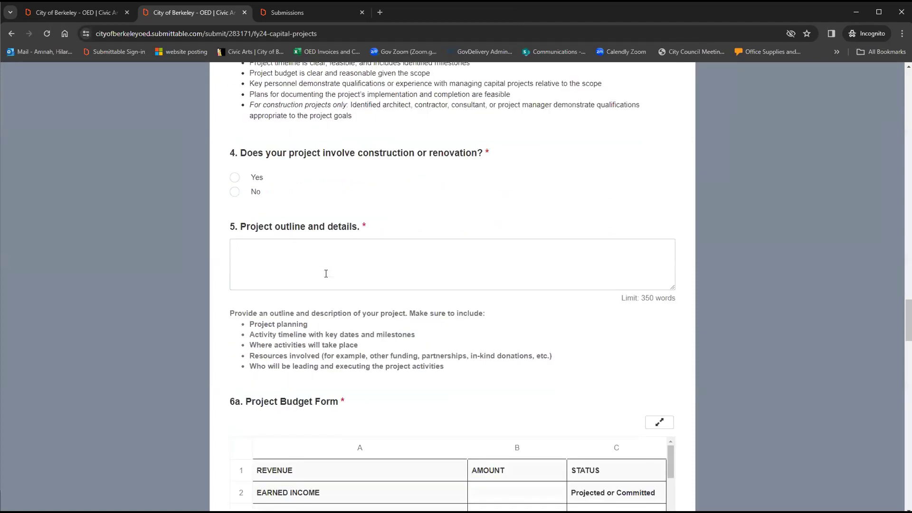
{"action": "scroll", "coordinate": [377, 197], "scroll_direction": "up", "scroll_amount": 2}
{"action": "scroll", "coordinate": [397, 216], "scroll_direction": "down", "scroll_amount": 1}
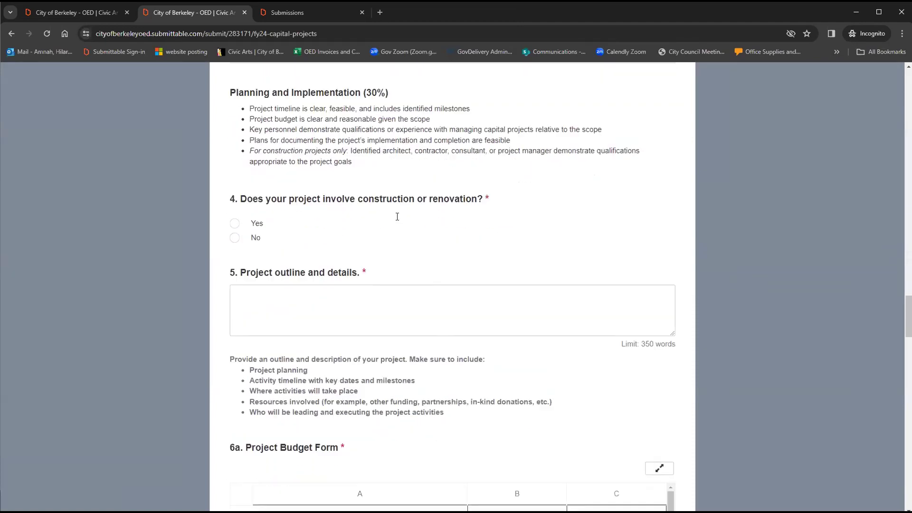
{"action": "scroll", "coordinate": [398, 217], "scroll_direction": "down", "scroll_amount": 4}
{"action": "scroll", "coordinate": [492, 206], "scroll_direction": "down", "scroll_amount": 1}
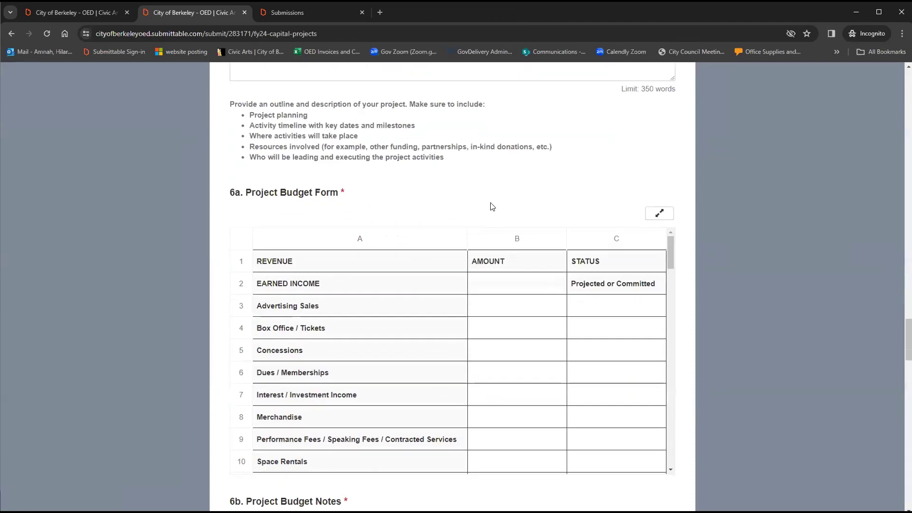
Examine the earned income rows of the 6a Project Budget Form and try selecting cells in its Amount column.
{"action": "scroll", "coordinate": [490, 199], "scroll_direction": "down", "scroll_amount": 2}
{"action": "left_click_drag", "start_coordinate": [670, 156], "coordinate": [672, 182]}
{"action": "scroll", "coordinate": [566, 201], "scroll_direction": "up", "scroll_amount": 2}
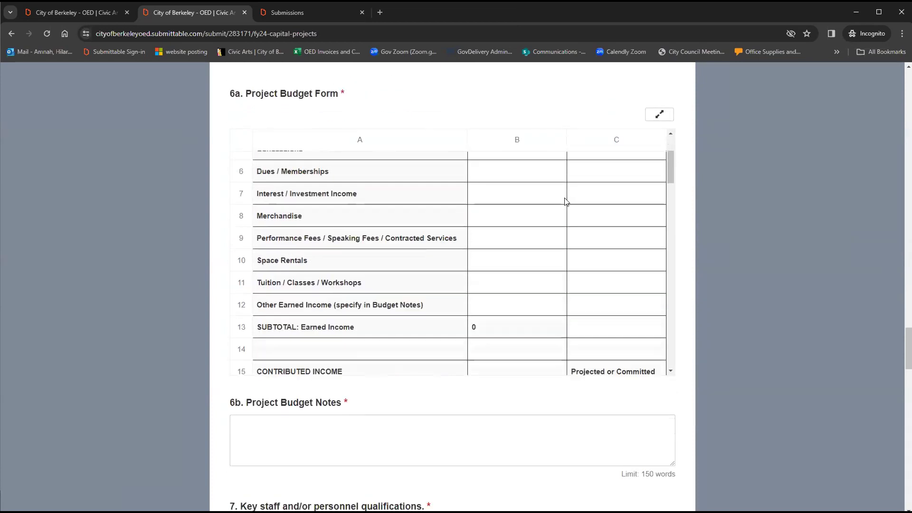
{"action": "scroll", "coordinate": [565, 201], "scroll_direction": "up", "scroll_amount": 2}
{"action": "left_click", "coordinate": [512, 207]}
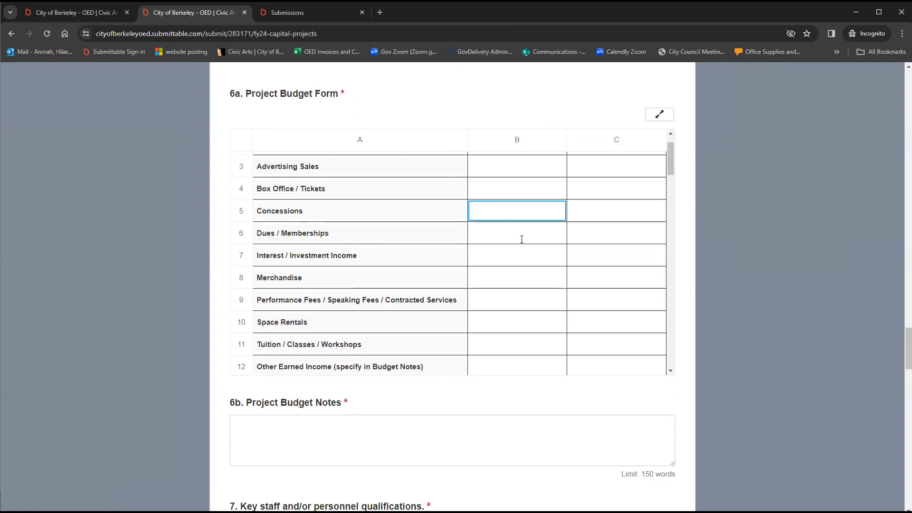
{"action": "double_click", "coordinate": [522, 238]}
{"action": "left_click", "coordinate": [539, 248]}
{"action": "scroll", "coordinate": [538, 238], "scroll_direction": "up", "scroll_amount": 2}
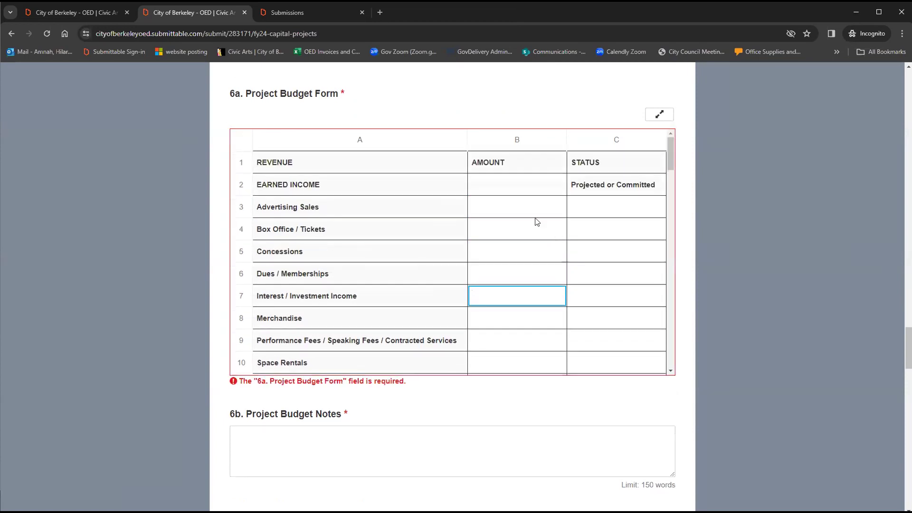
{"action": "left_click", "coordinate": [527, 207]}
{"action": "left_click", "coordinate": [528, 228]}
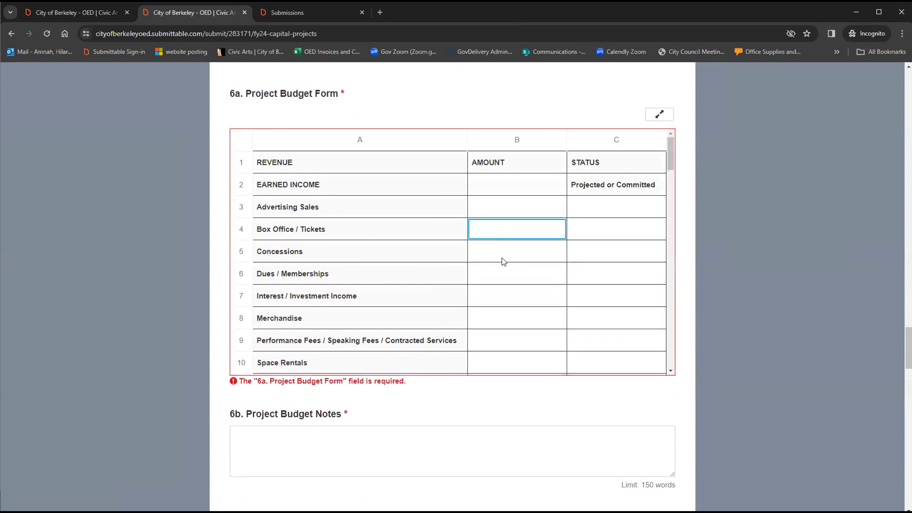
{"action": "double_click", "coordinate": [525, 251]}
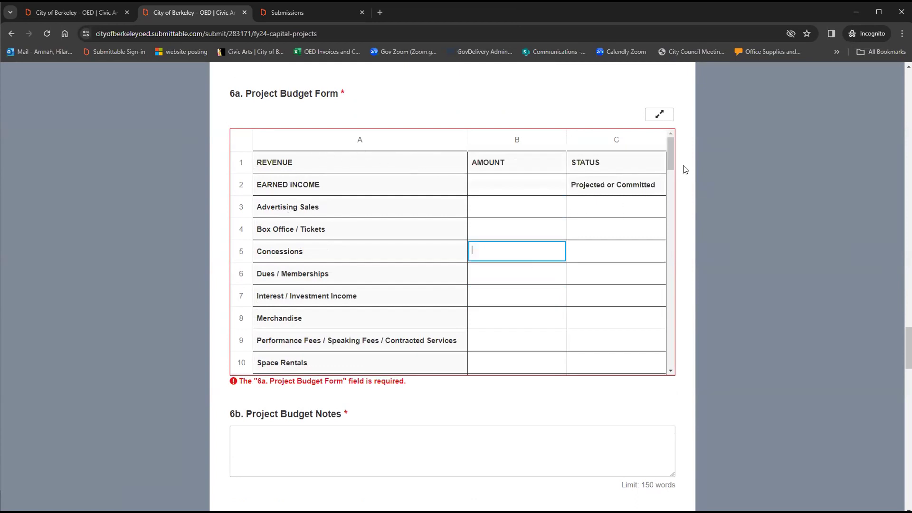
Show the Projected or Committed status cell and the amount cell for Advertising Sales in the Project Budget Form.
{"action": "mouse_move", "coordinate": [670, 156]}
{"action": "left_mouse_down"}
{"action": "mouse_move", "coordinate": [674, 211]}
{"action": "mouse_move", "coordinate": [662, 151]}
{"action": "left_mouse_up"}
{"action": "left_click", "coordinate": [614, 206]}
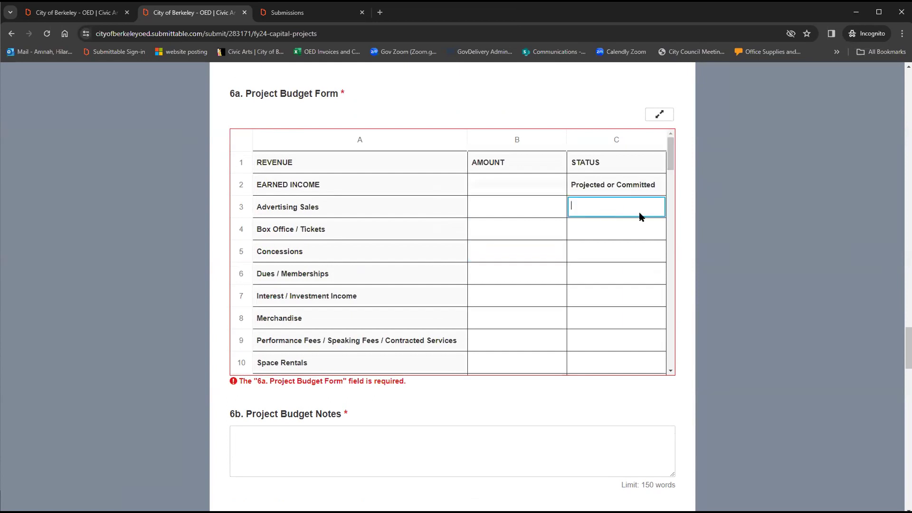
{"action": "double_click", "coordinate": [615, 207]}
{"action": "key", "text": "shift+Tab"}
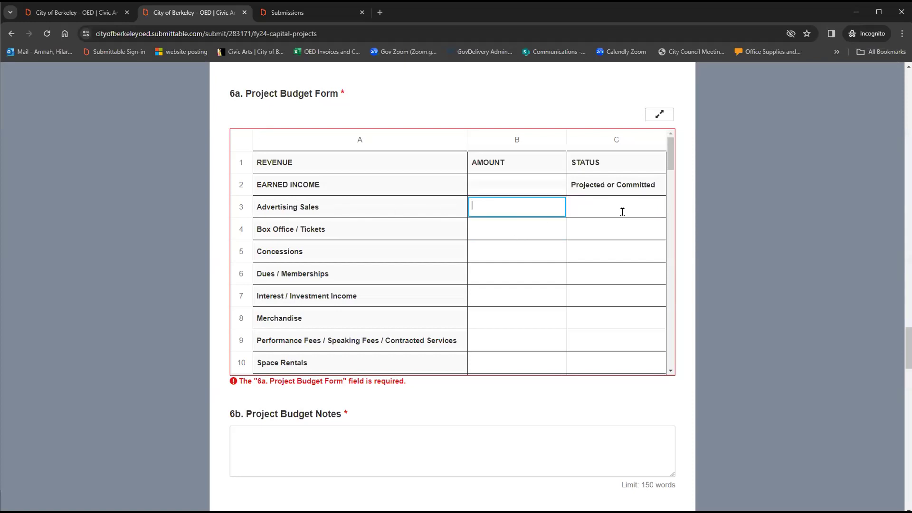
{"action": "left_click", "coordinate": [619, 207]}
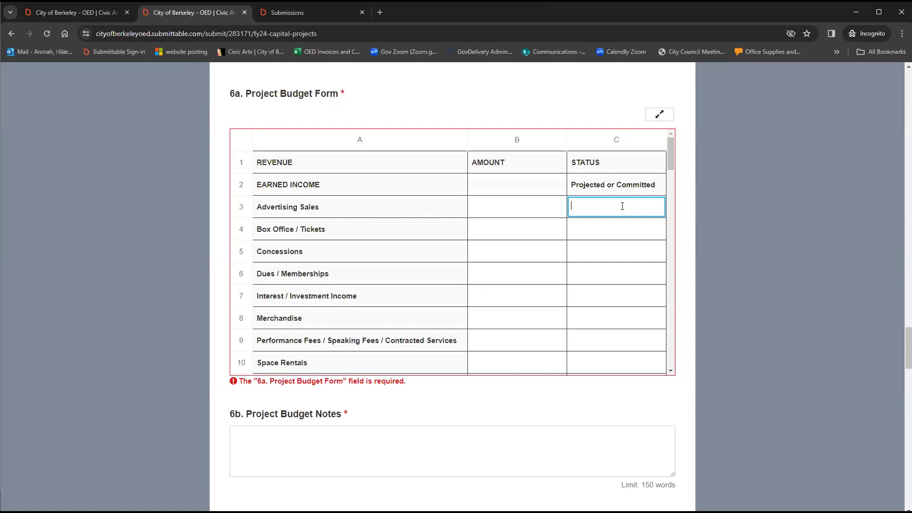
{"action": "left_click", "coordinate": [486, 204]}
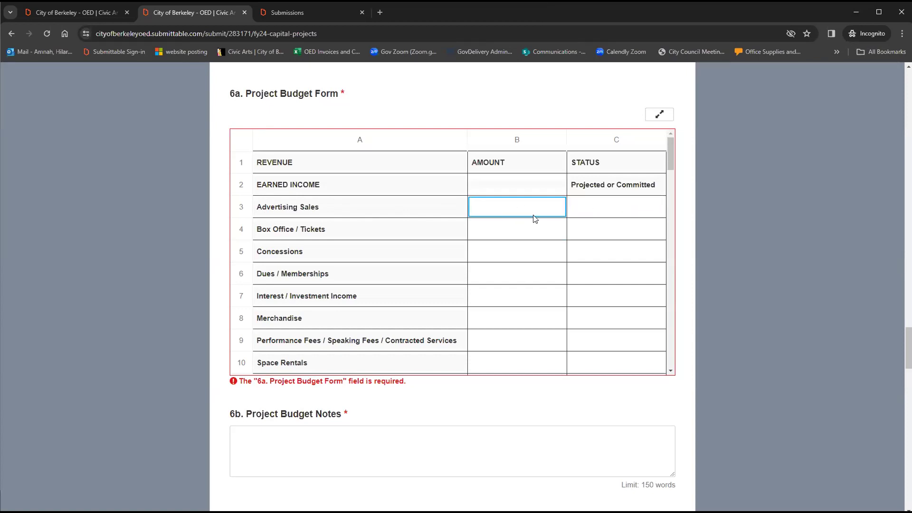
Look through the budget form's contributed income, personnel and operational expense rows down to the Surplus / Deficit row.
{"action": "scroll", "coordinate": [535, 219], "scroll_direction": "down", "scroll_amount": 3}
{"action": "scroll", "coordinate": [537, 221], "scroll_direction": "down", "scroll_amount": 3}
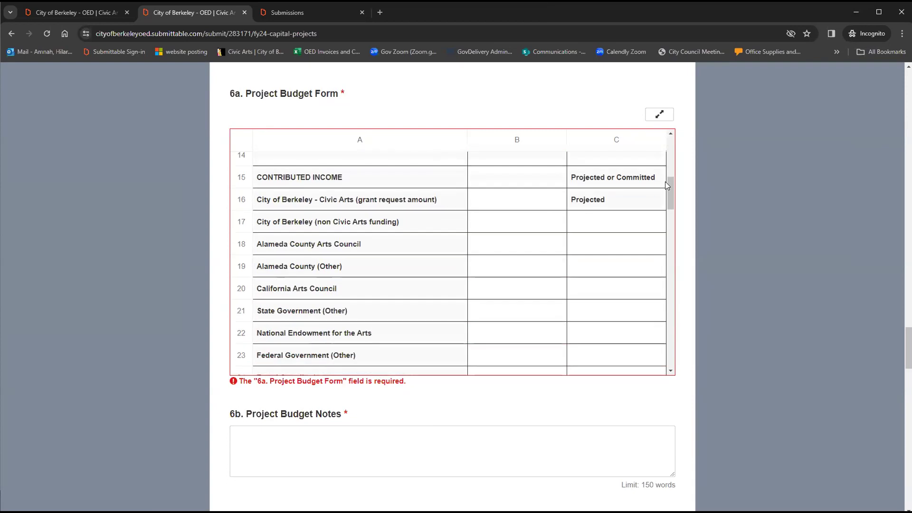
{"action": "scroll", "coordinate": [674, 201], "scroll_direction": "down", "scroll_amount": 3}
{"action": "scroll", "coordinate": [663, 223], "scroll_direction": "down", "scroll_amount": 5}
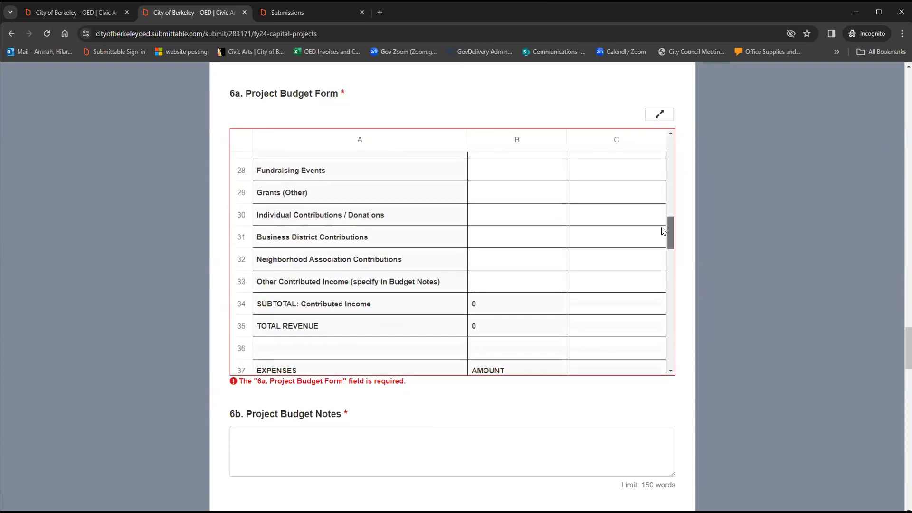
{"action": "double_click", "coordinate": [496, 255]}
{"action": "double_click", "coordinate": [512, 284]}
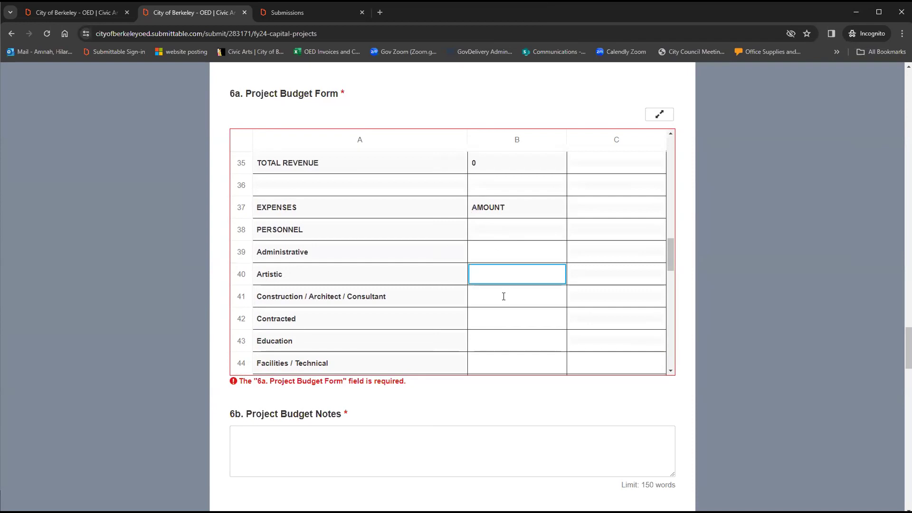
{"action": "left_click_drag", "start_coordinate": [670, 267], "coordinate": [668, 376]}
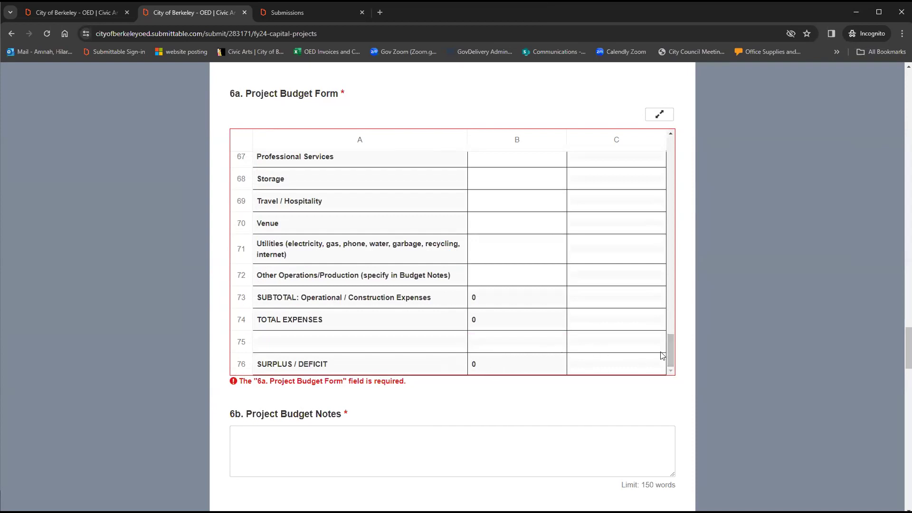
{"action": "scroll", "coordinate": [687, 356], "scroll_direction": "down", "scroll_amount": 4}
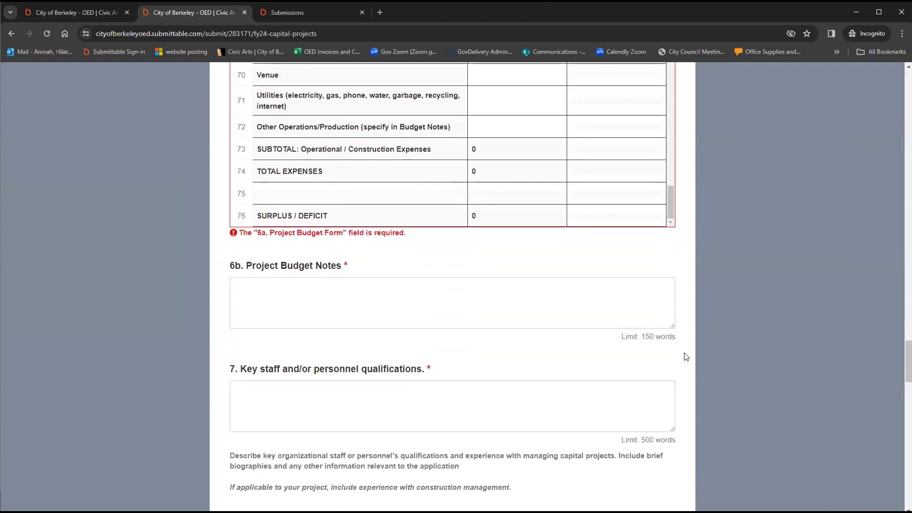
Review the Project Budget Notes field and questions 7 to 16 on personnel, documentation, accessible community impact and cultural equity.
{"action": "left_click", "coordinate": [407, 244]}
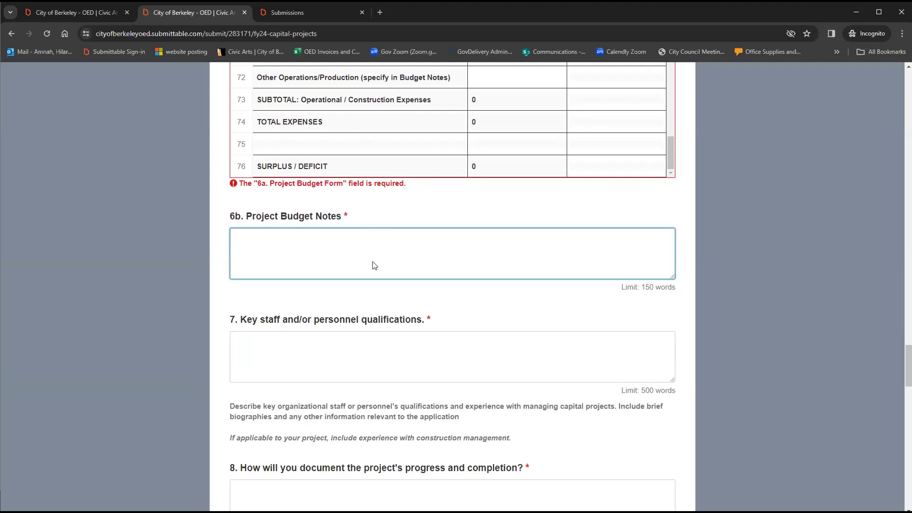
{"action": "scroll", "coordinate": [375, 266], "scroll_direction": "down", "scroll_amount": 3}
{"action": "scroll", "coordinate": [375, 268], "scroll_direction": "down", "scroll_amount": 6}
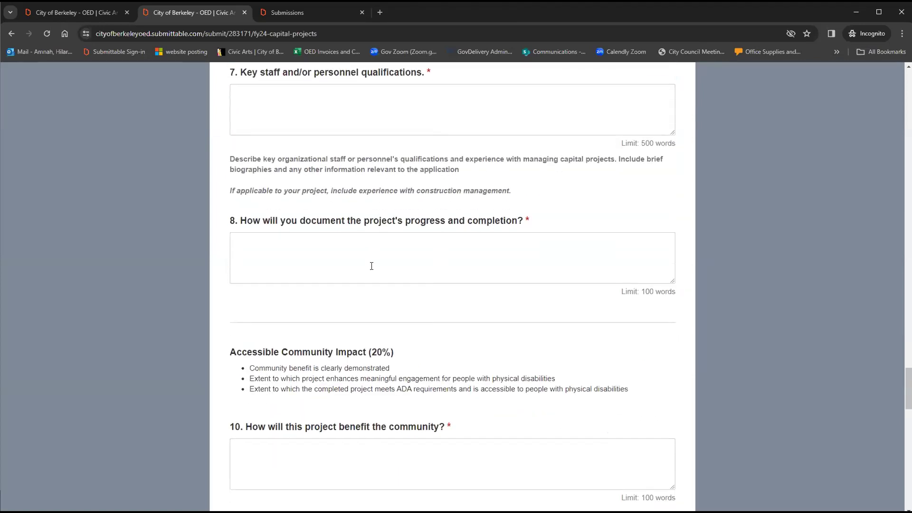
{"action": "scroll", "coordinate": [372, 266], "scroll_direction": "down", "scroll_amount": 9}
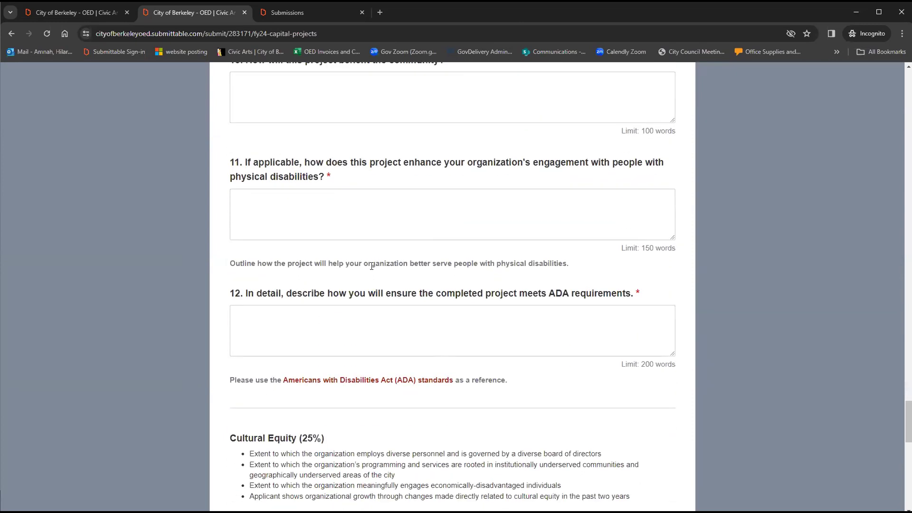
{"action": "scroll", "coordinate": [373, 270], "scroll_direction": "down", "scroll_amount": 2}
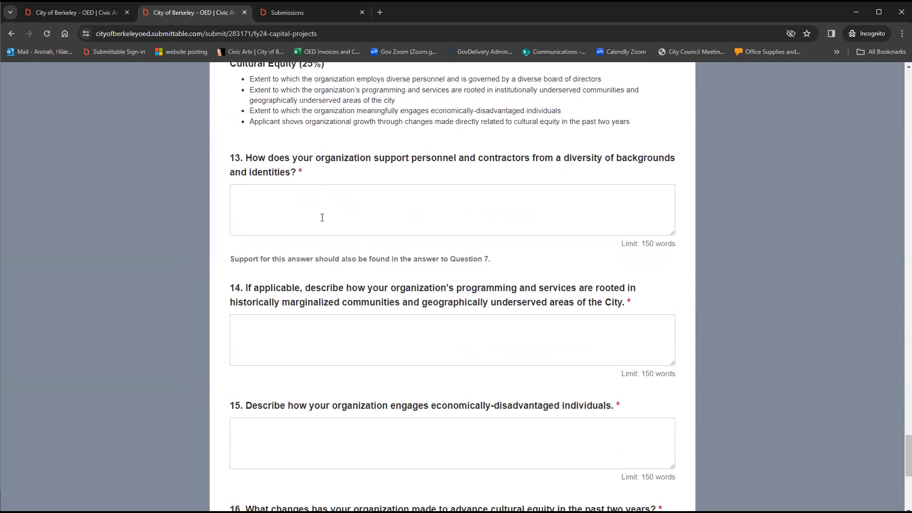
{"action": "scroll", "coordinate": [322, 217], "scroll_direction": "down", "scroll_amount": 6}
{"action": "left_click", "coordinate": [293, 243]}
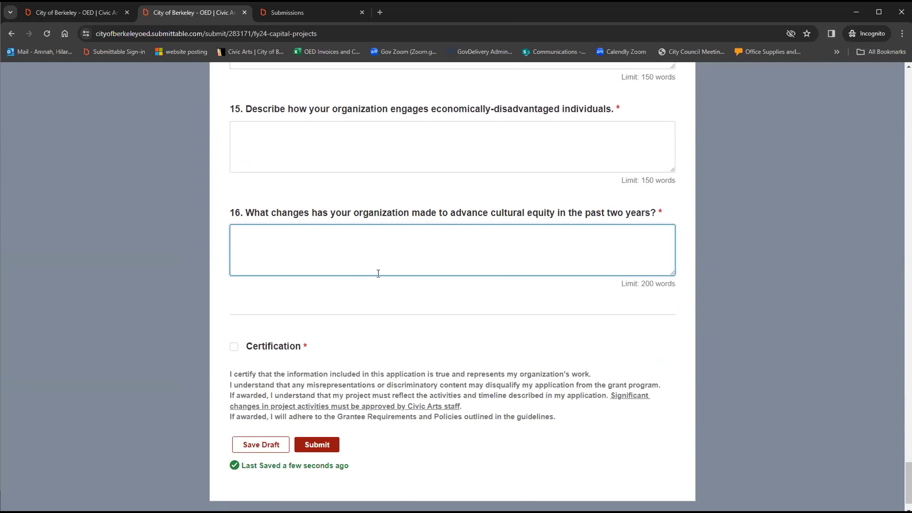
Save the FY24 Capital Projects application as a draft from the end of the form.
{"action": "scroll", "coordinate": [378, 285], "scroll_direction": "down", "scroll_amount": 1}
{"action": "left_click", "coordinate": [269, 417]}
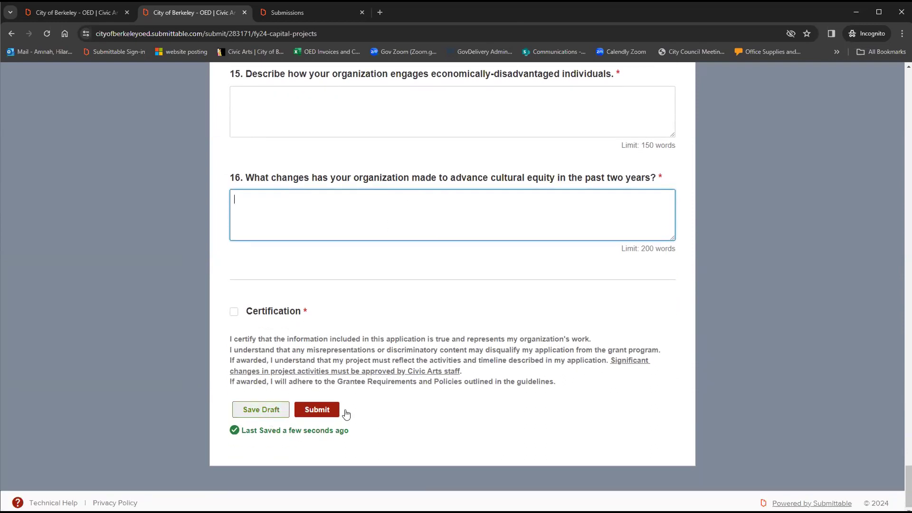
{"action": "left_click", "coordinate": [254, 417]}
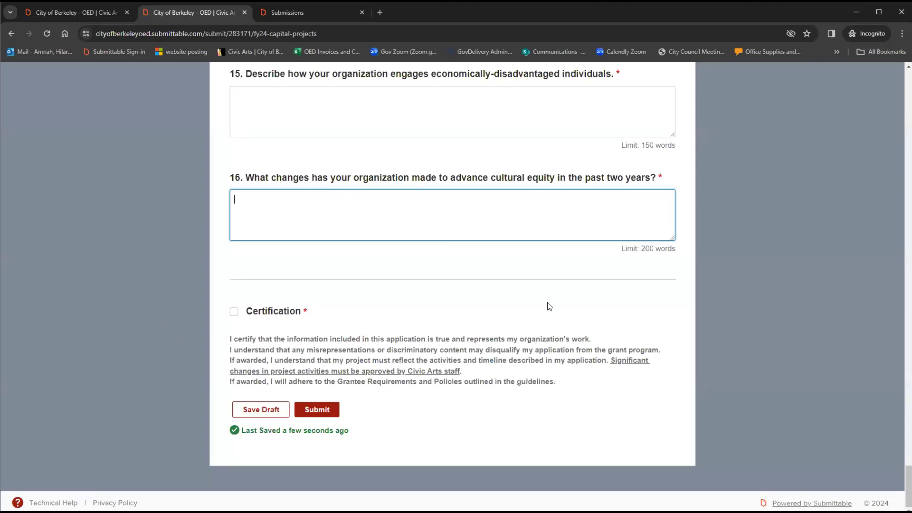
{"action": "left_click", "coordinate": [257, 418]}
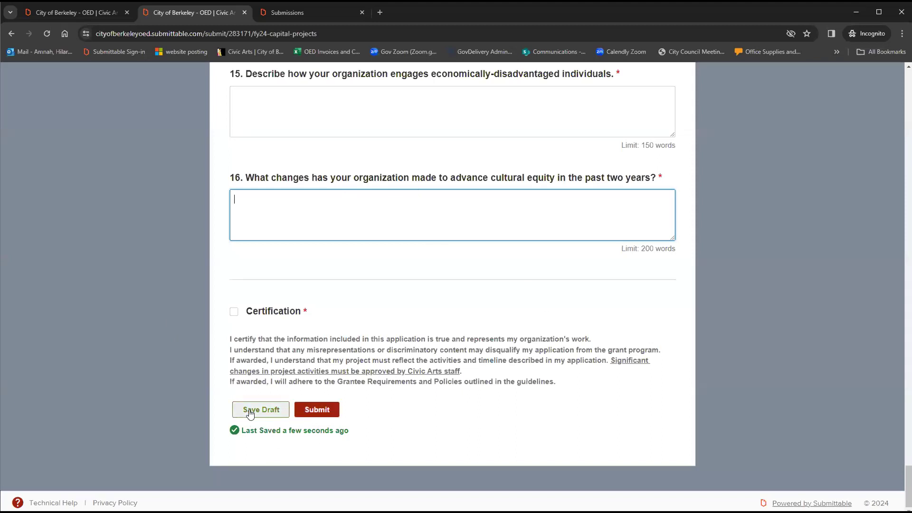
{"action": "left_click", "coordinate": [250, 415]}
Check the Drafts, Collaborations and My Submissions lists on the Submissions page, and return to the Submittable Tutorial slide.
{"action": "left_click", "coordinate": [295, 13]}
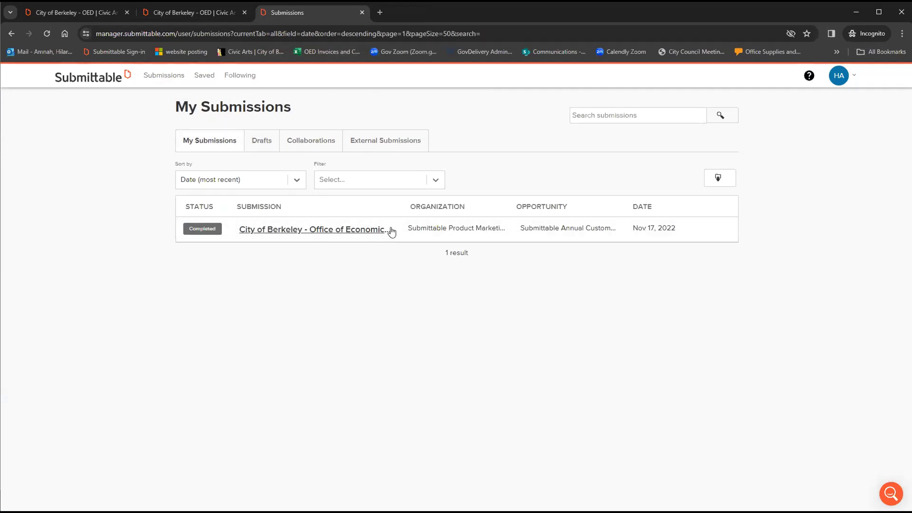
{"action": "left_click", "coordinate": [260, 144]}
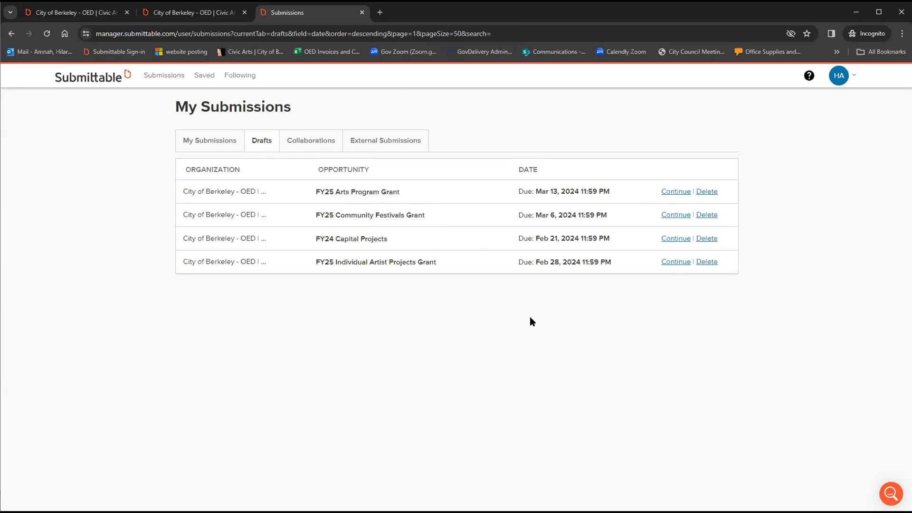
{"action": "left_click", "coordinate": [317, 139]}
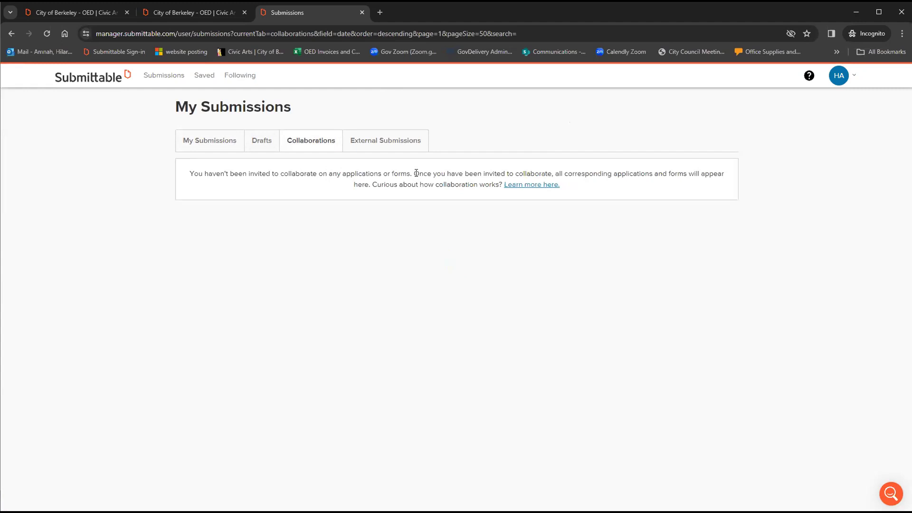
{"action": "left_click", "coordinate": [221, 145]}
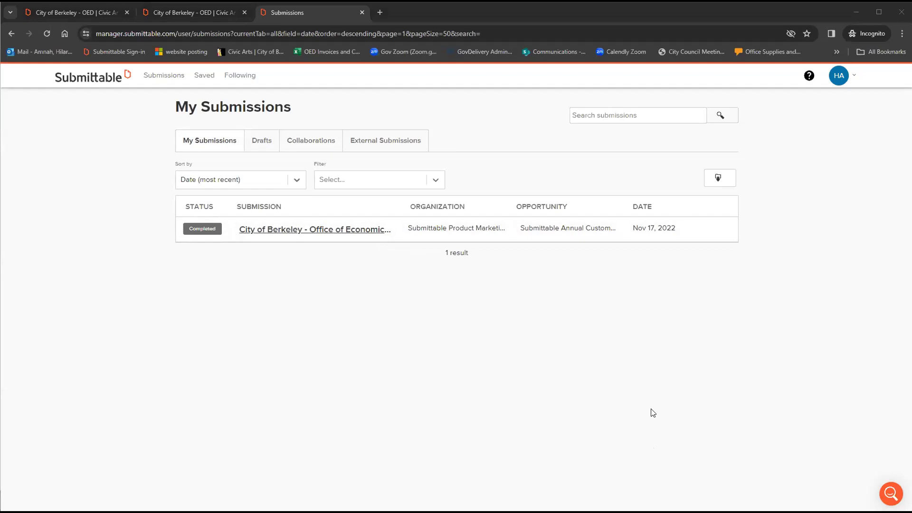
{"action": "key", "text": "alt+Tab"}
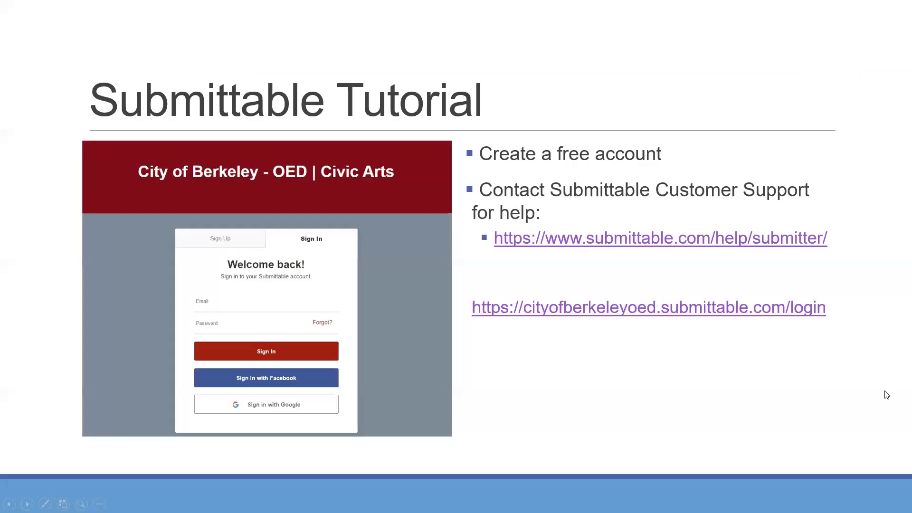